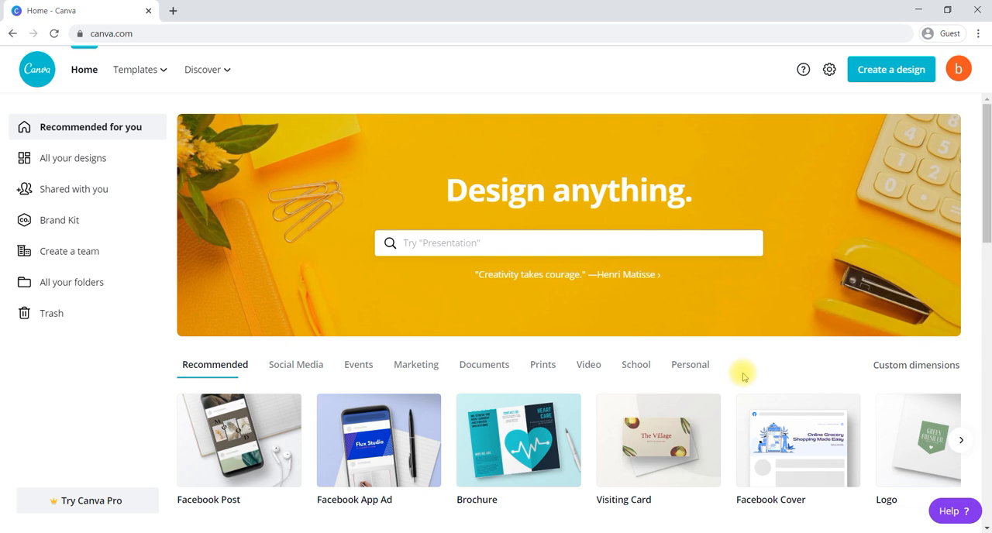
Search the design types for "book" and create a new Book Cover design.
click(886, 71)
text(let)
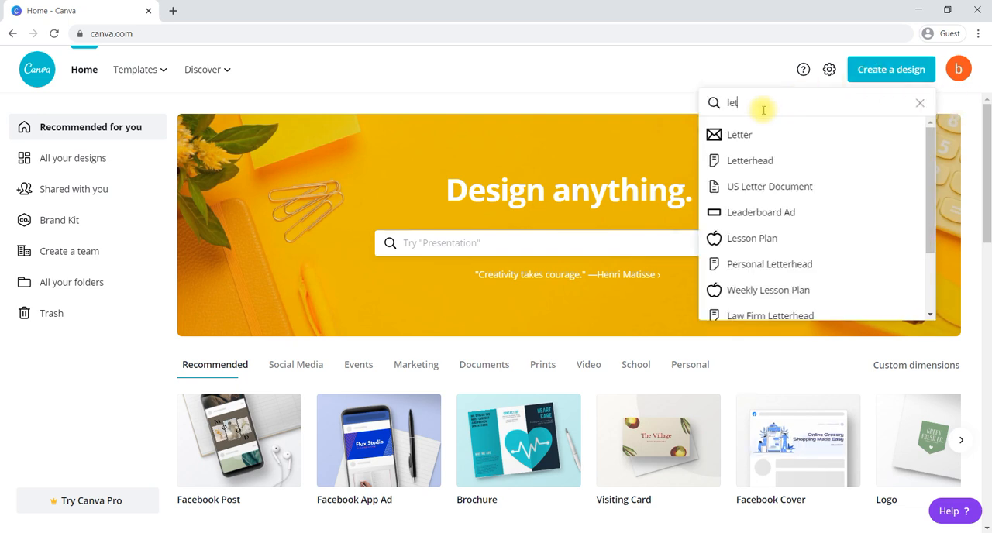
text(book)
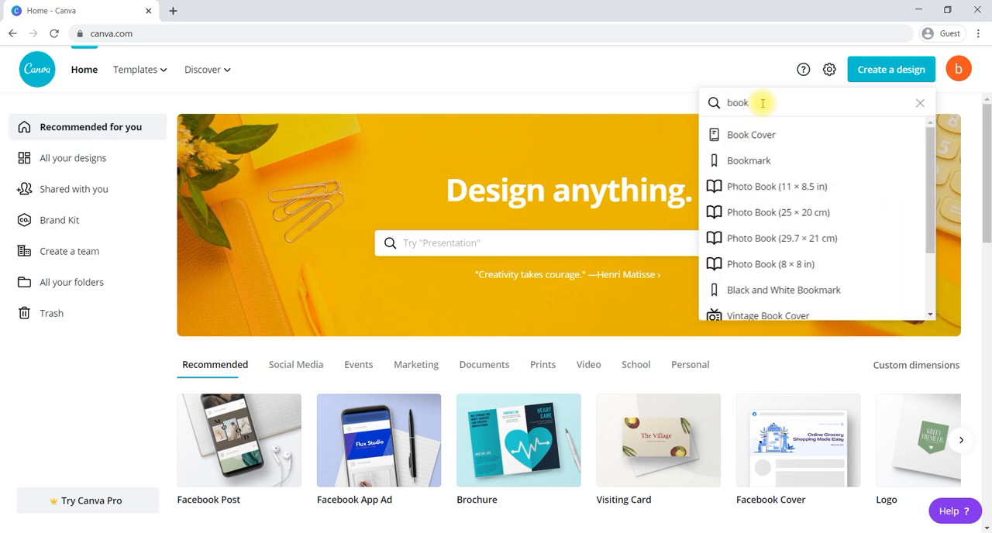
click(740, 138)
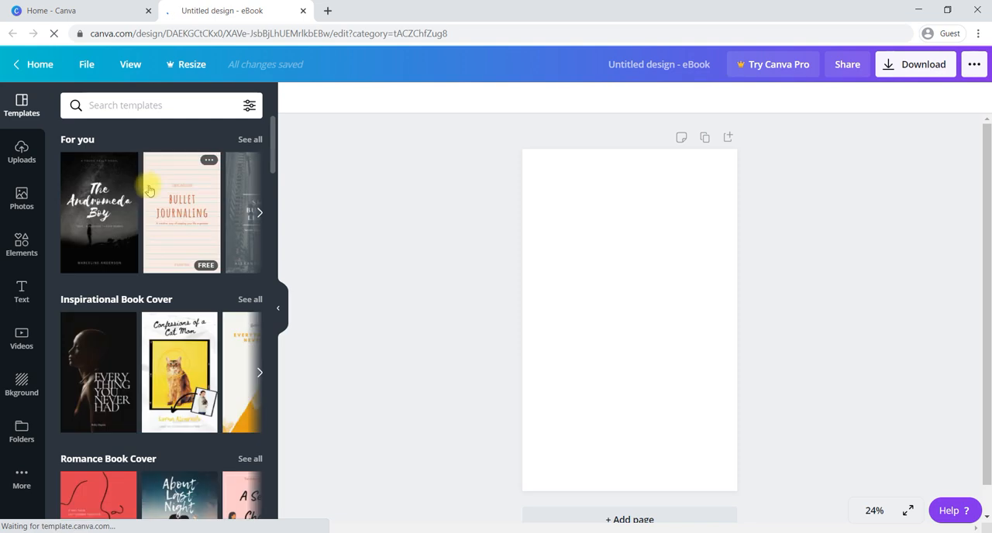
Browse the book cover template categories down to Vintage Book Cover and look through more of the vintage designs.
scroll(172, 245, down, 1)
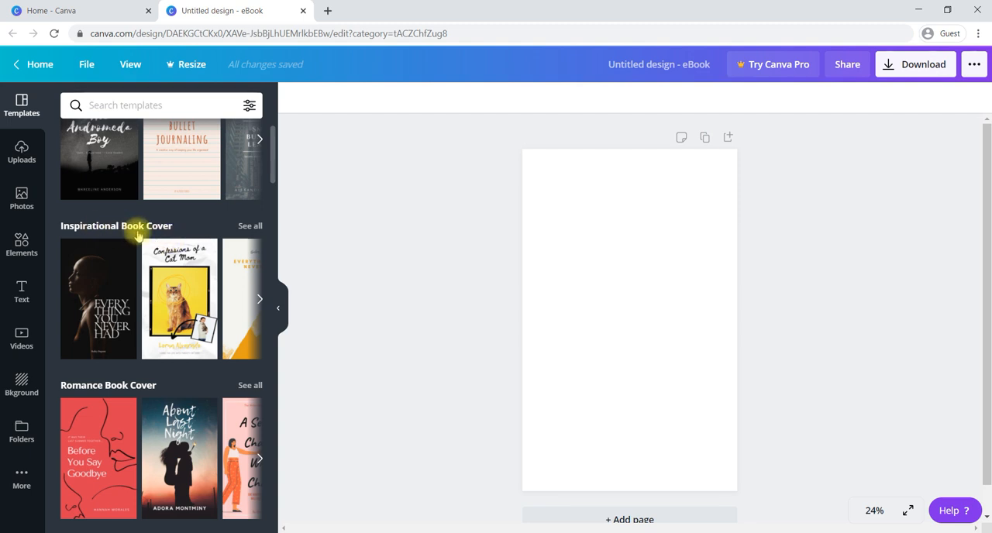
scroll(192, 332, down, 2)
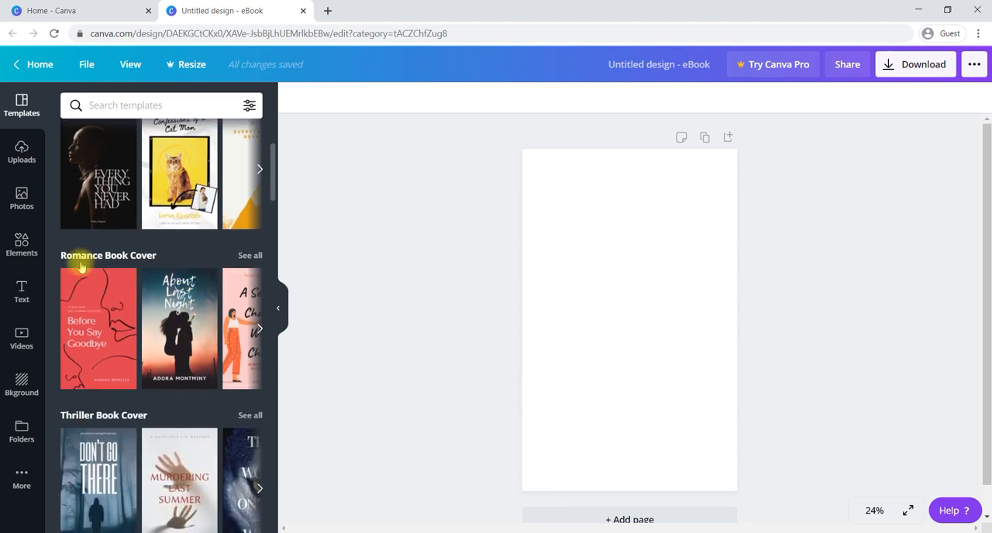
scroll(116, 248, down, 3)
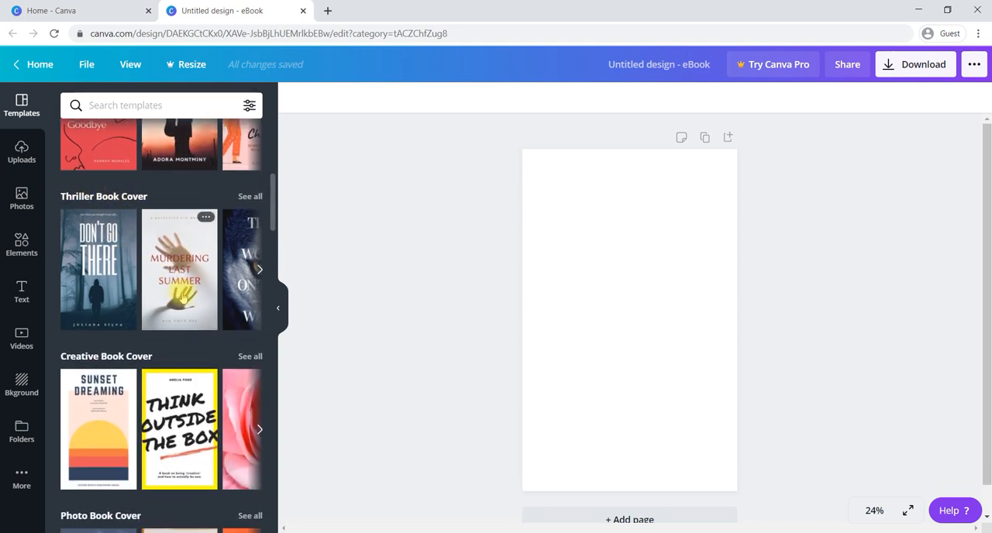
scroll(182, 295, down, 2)
scroll(105, 284, down, 2)
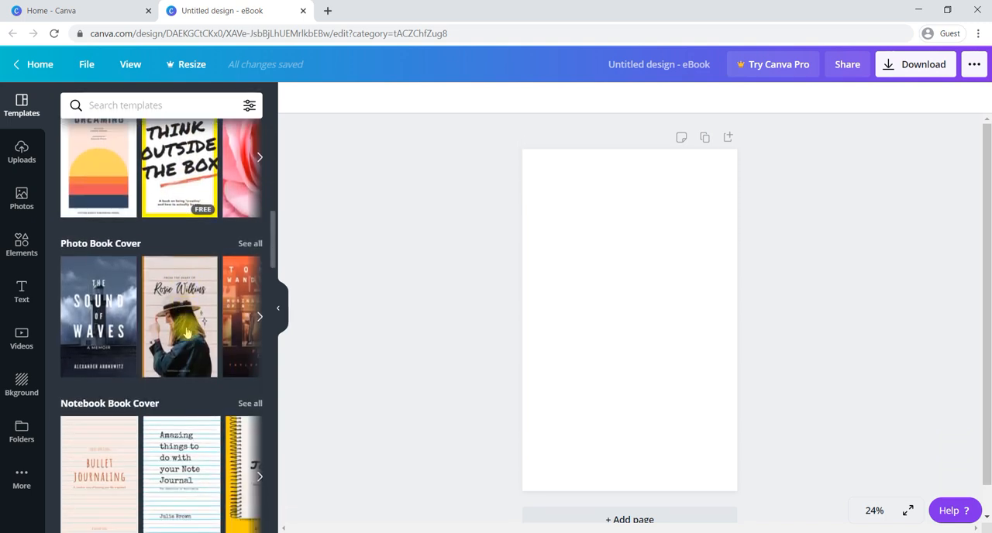
scroll(174, 337, down, 3)
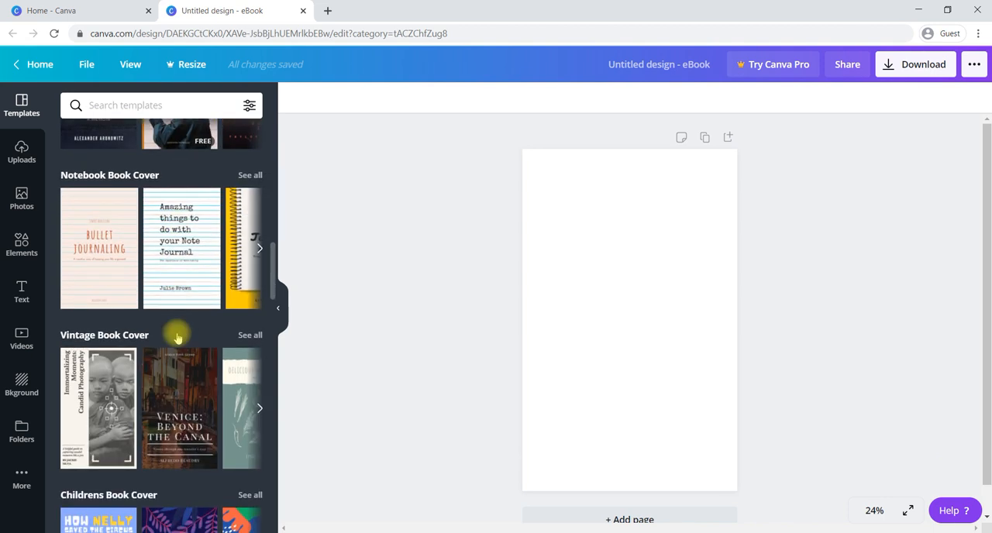
scroll(170, 252, down, 3)
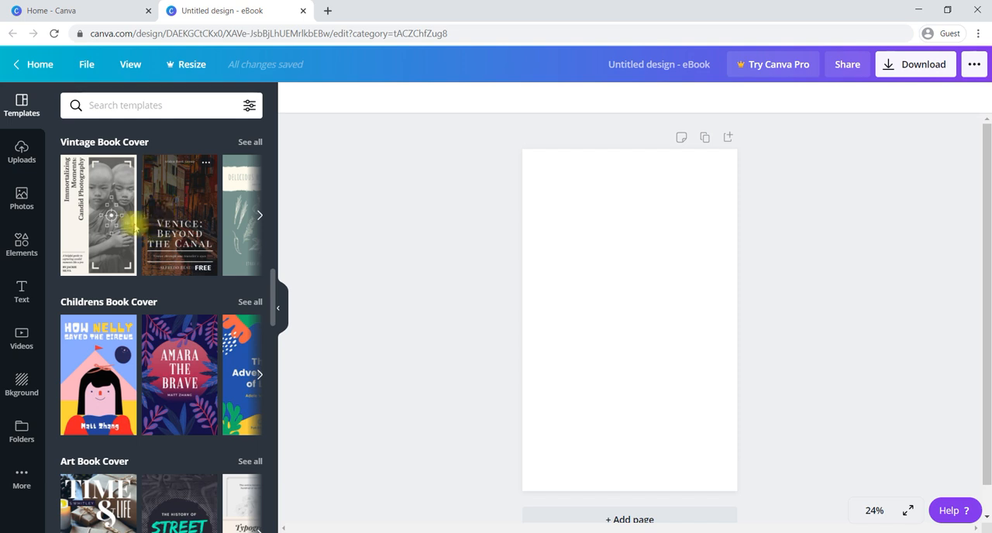
click(259, 219)
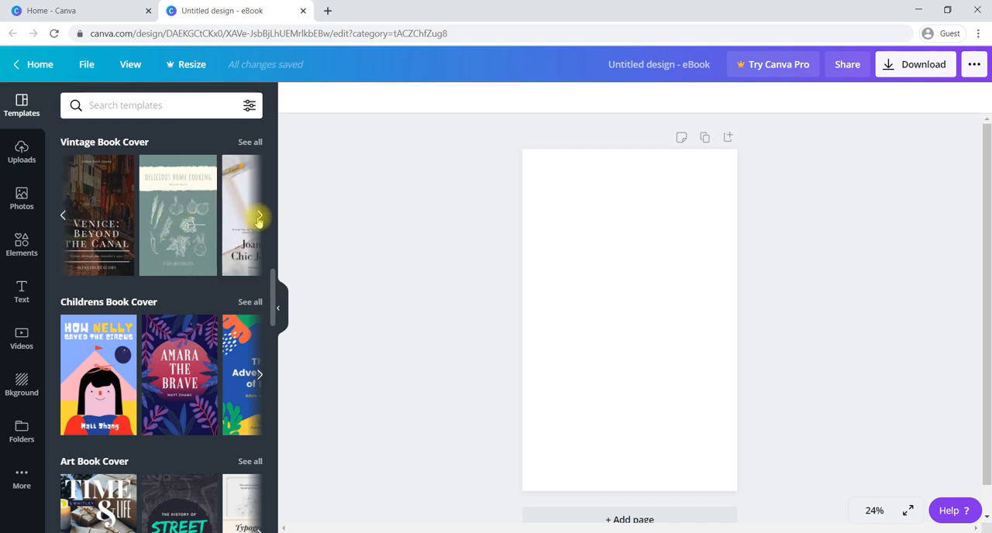
click(259, 220)
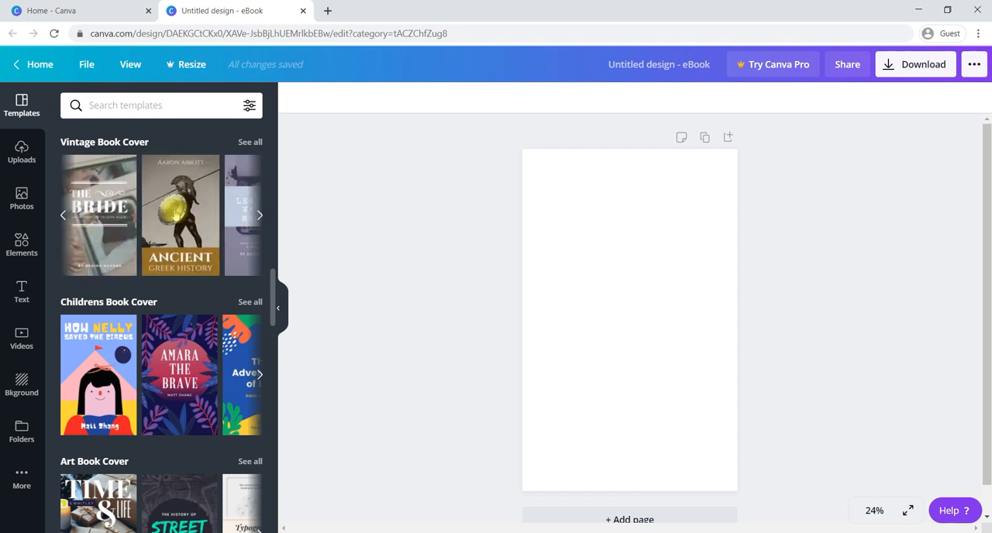
Examine the remaining template categories, from Childrens to Prayer Journal Book Cover, and return to the Romance Book Cover category.
scroll(180, 306, down, 1)
scroll(180, 306, down, 2)
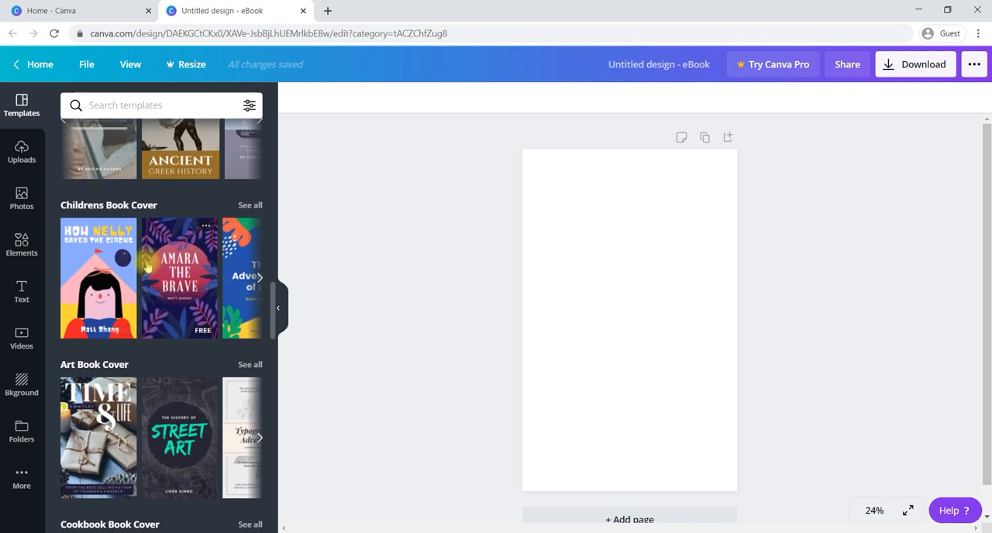
scroll(168, 303, down, 3)
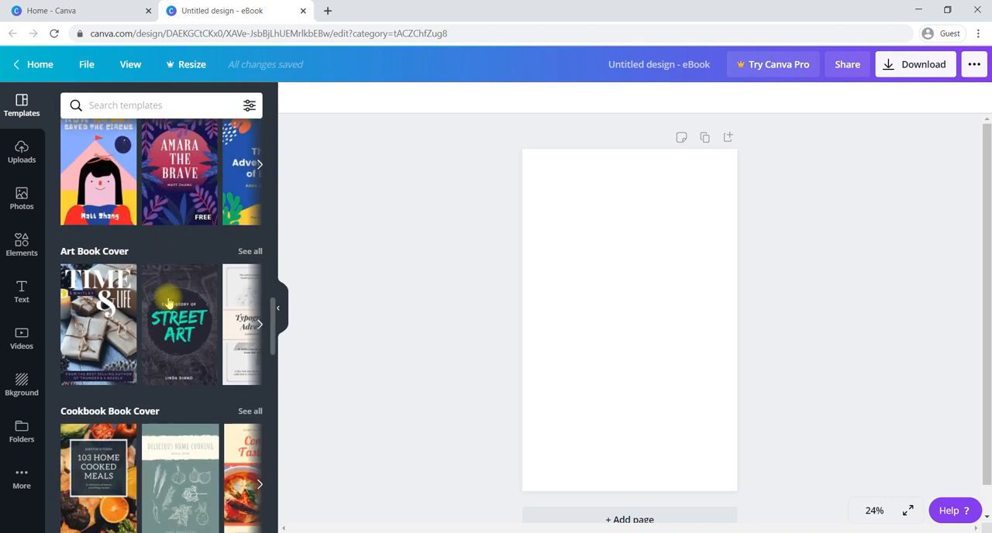
scroll(168, 303, down, 3)
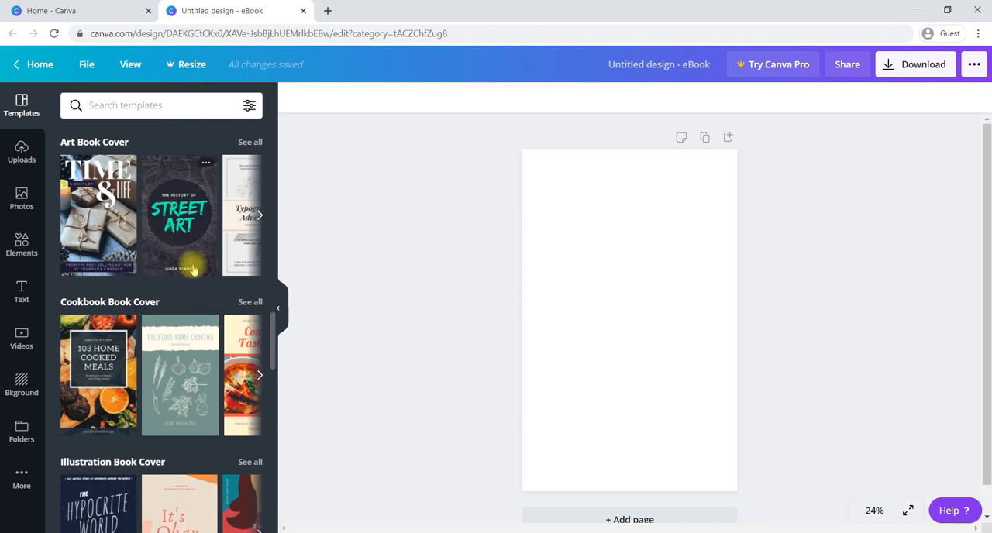
scroll(194, 269, down, 4)
scroll(137, 279, up, 3)
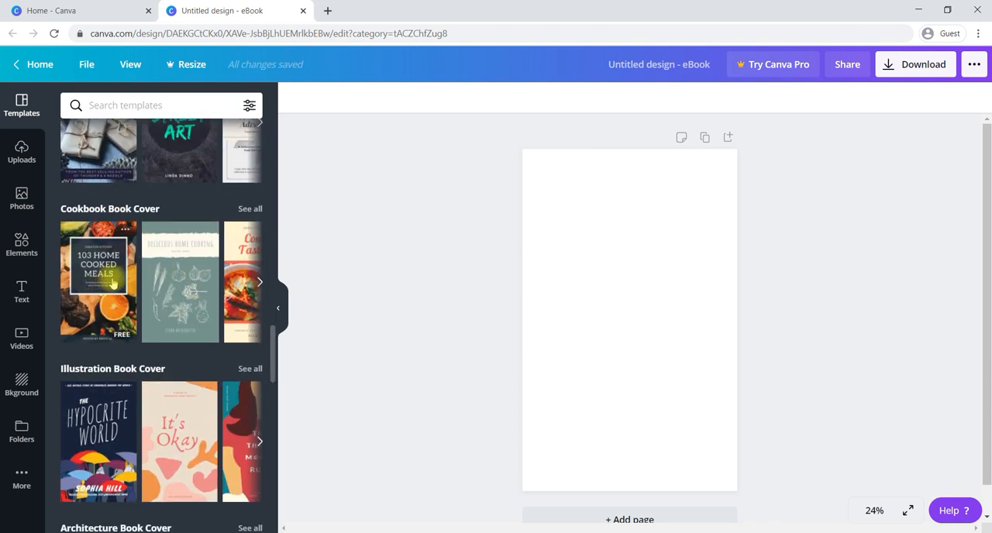
scroll(218, 258, down, 5)
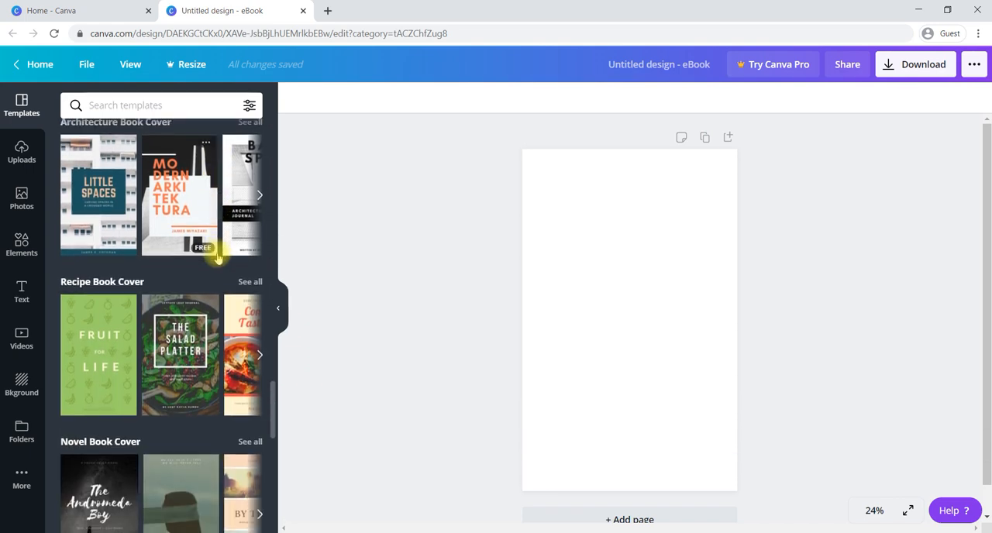
scroll(218, 258, down, 8)
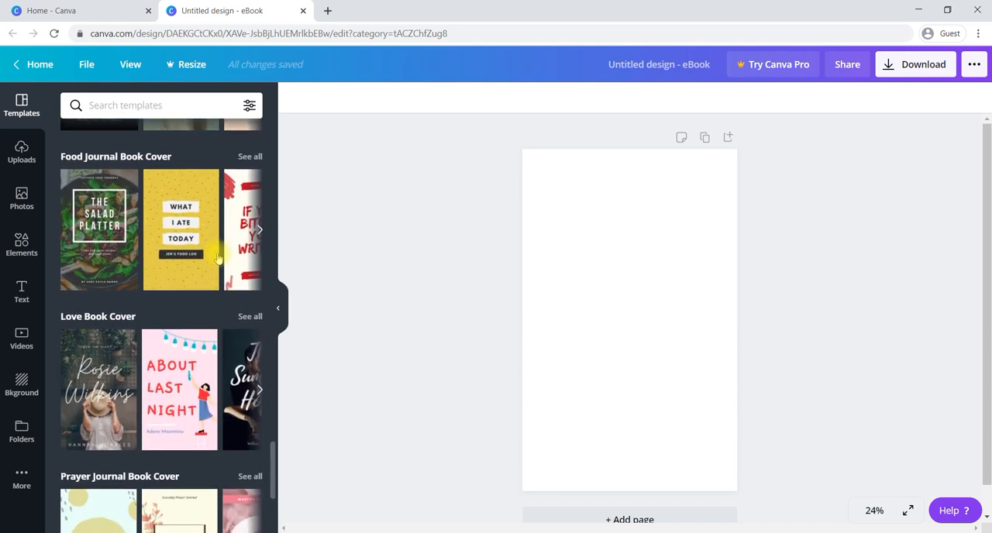
scroll(218, 258, up, 12)
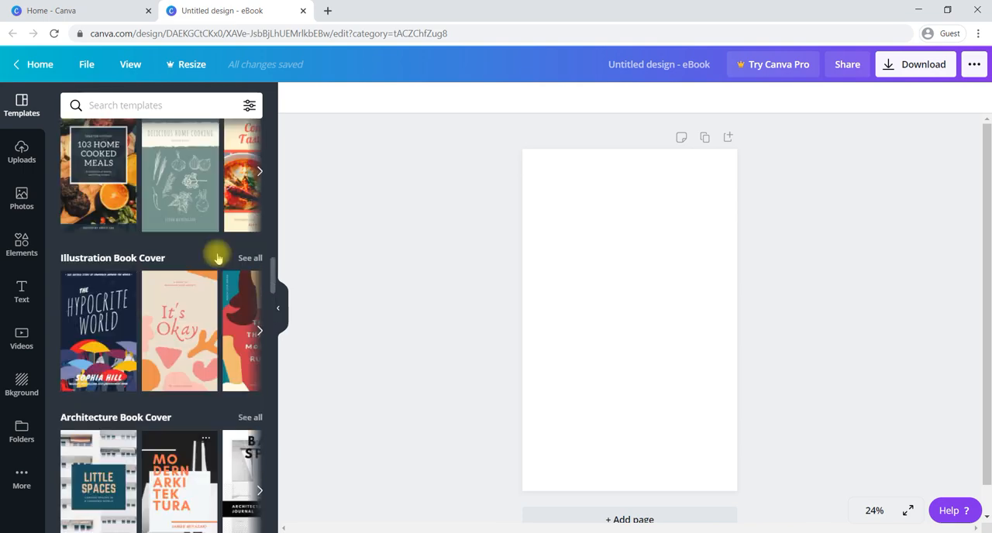
scroll(218, 258, up, 8)
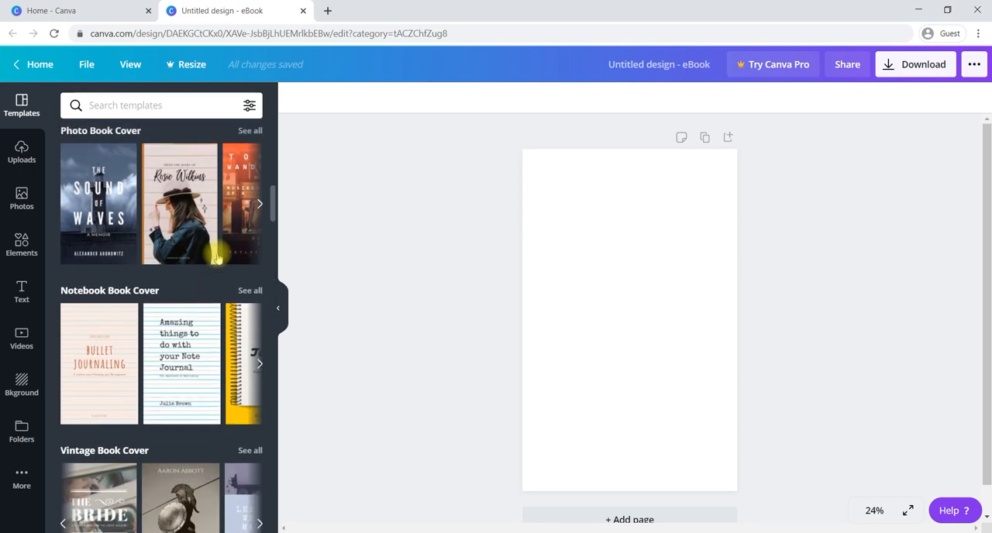
scroll(218, 258, up, 6)
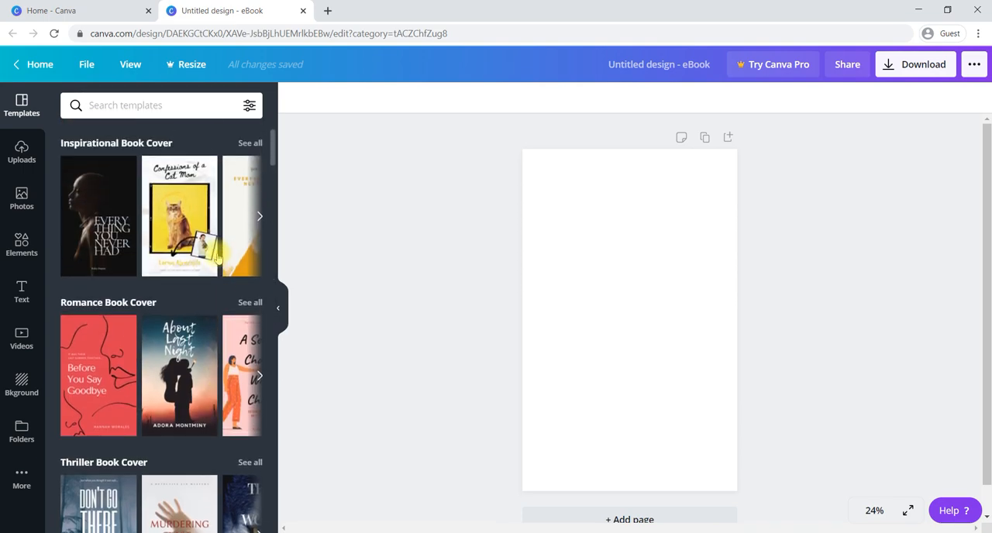
scroll(218, 258, down, 1)
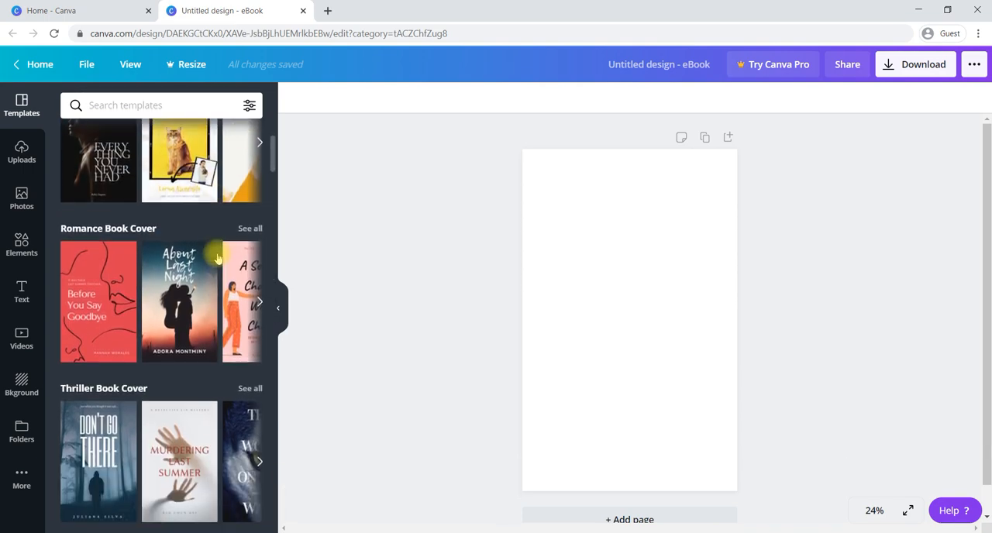
Show all Romance Book Cover templates and apply the red "Before You Say Goodbye" template to the blank page.
click(259, 303)
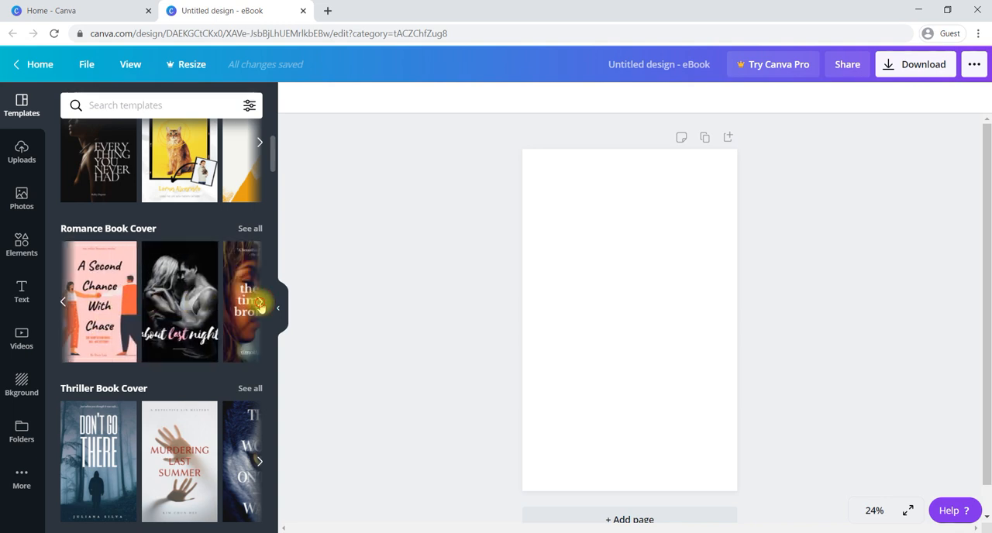
click(259, 304)
click(250, 229)
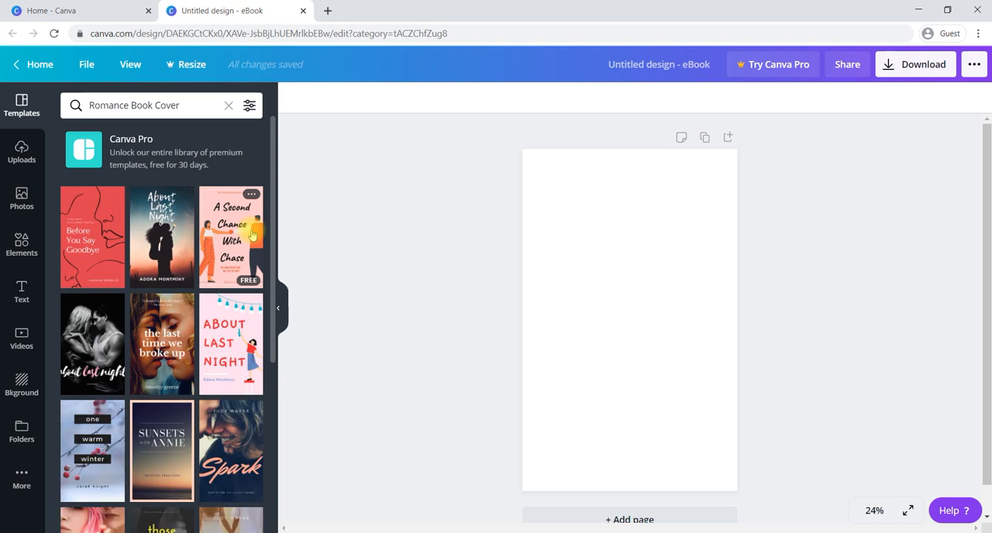
scroll(251, 235, down, 1)
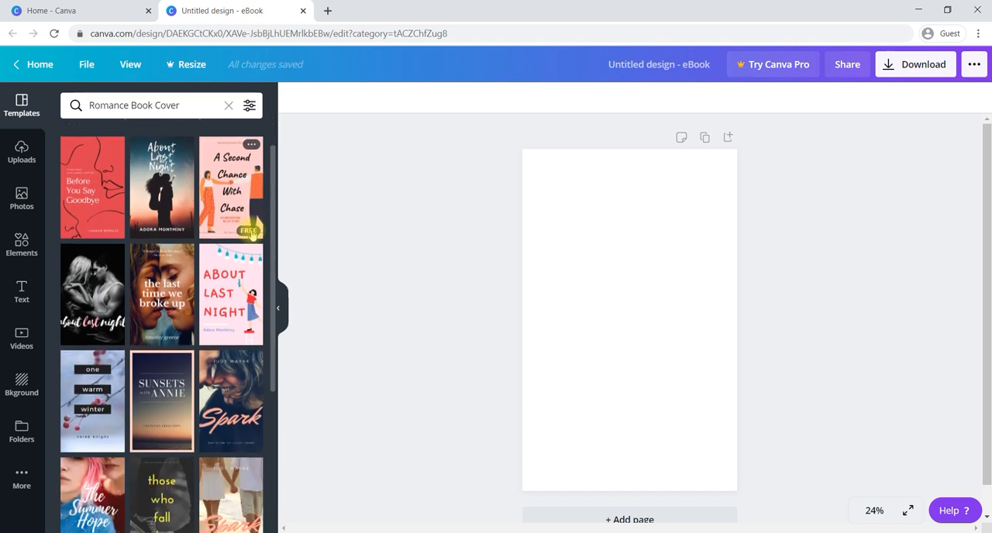
scroll(252, 234, down, 2)
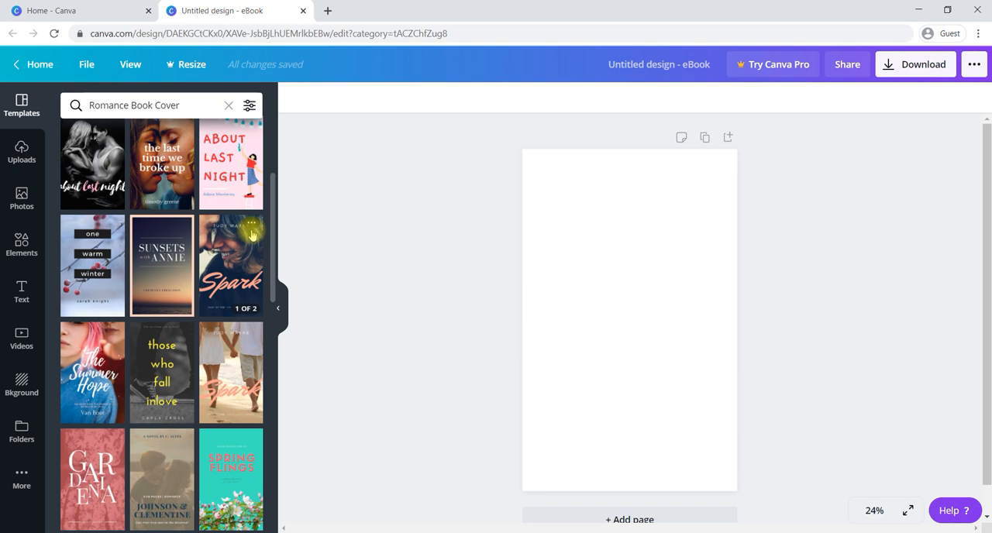
scroll(251, 235, down, 1)
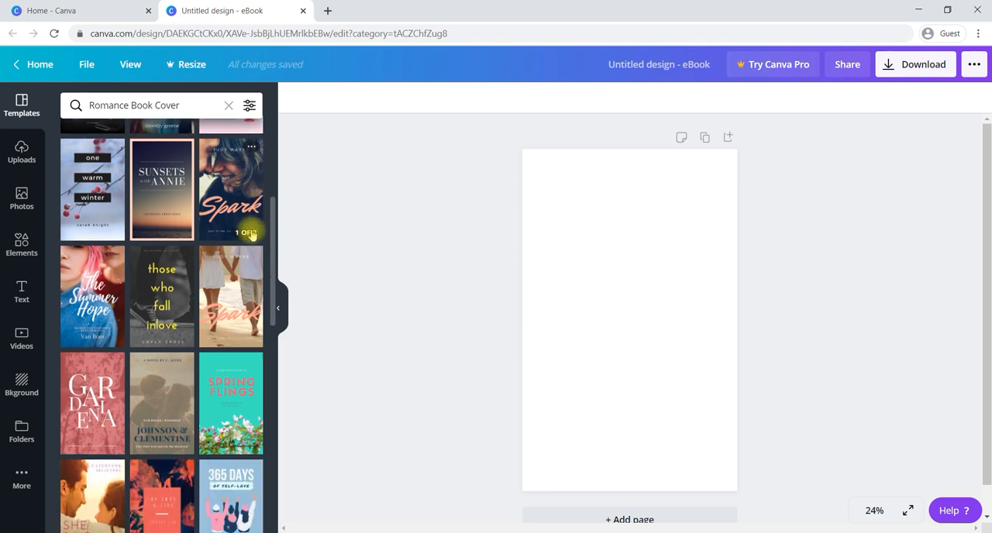
scroll(252, 235, down, 1)
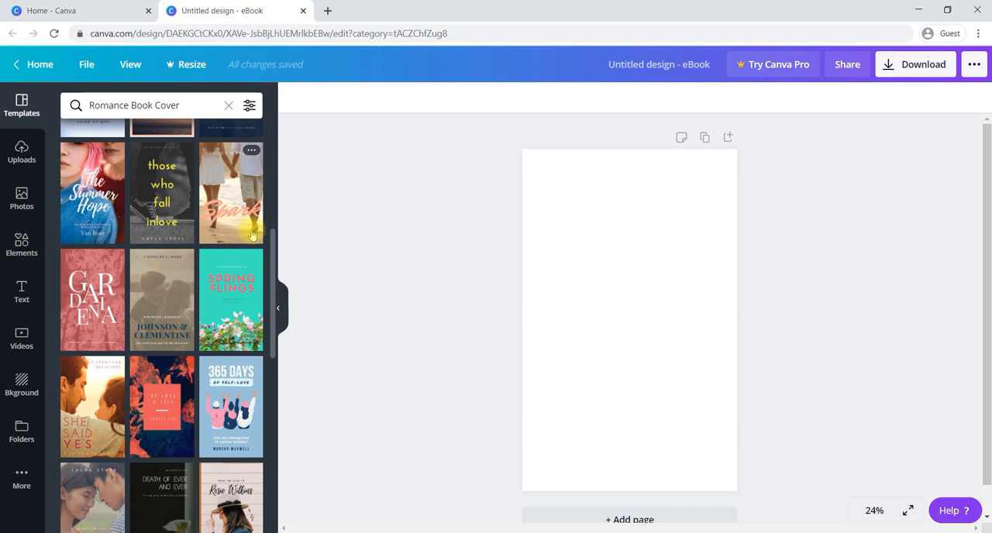
scroll(252, 235, down, 2)
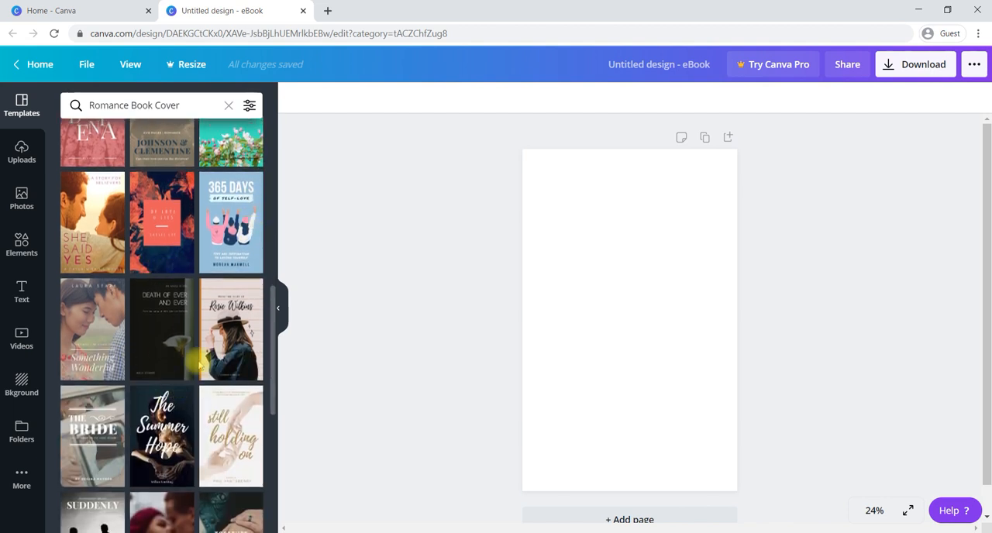
scroll(197, 362, up, 3)
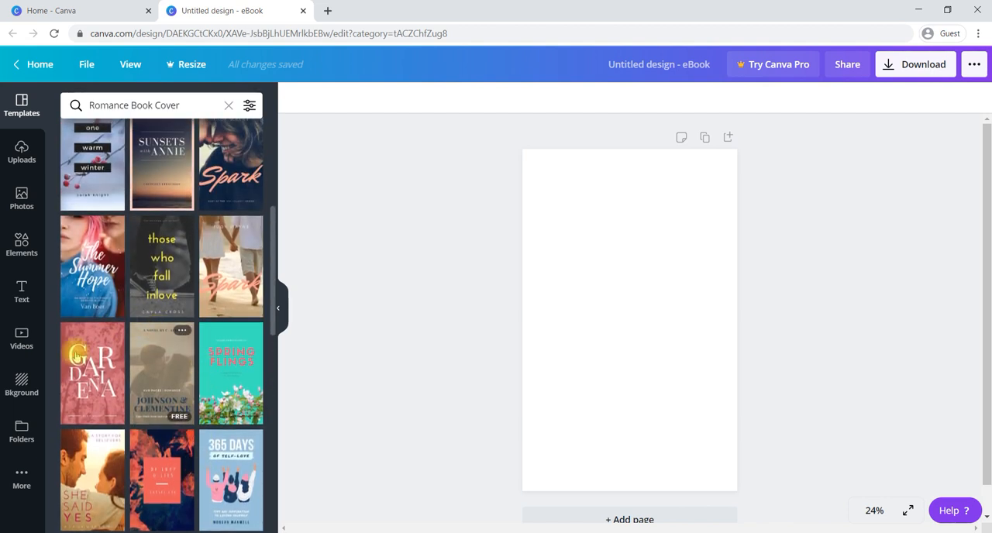
scroll(222, 248, up, 3)
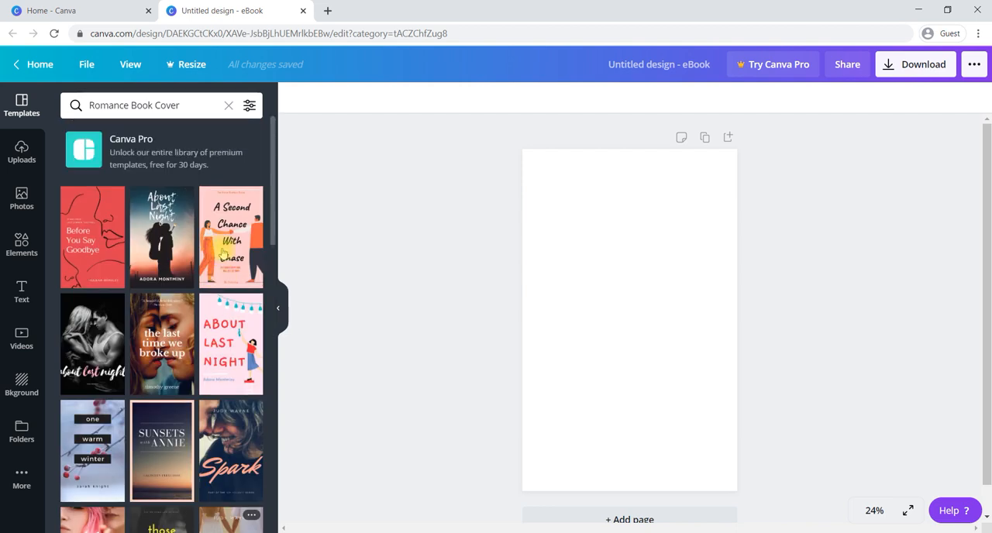
click(84, 242)
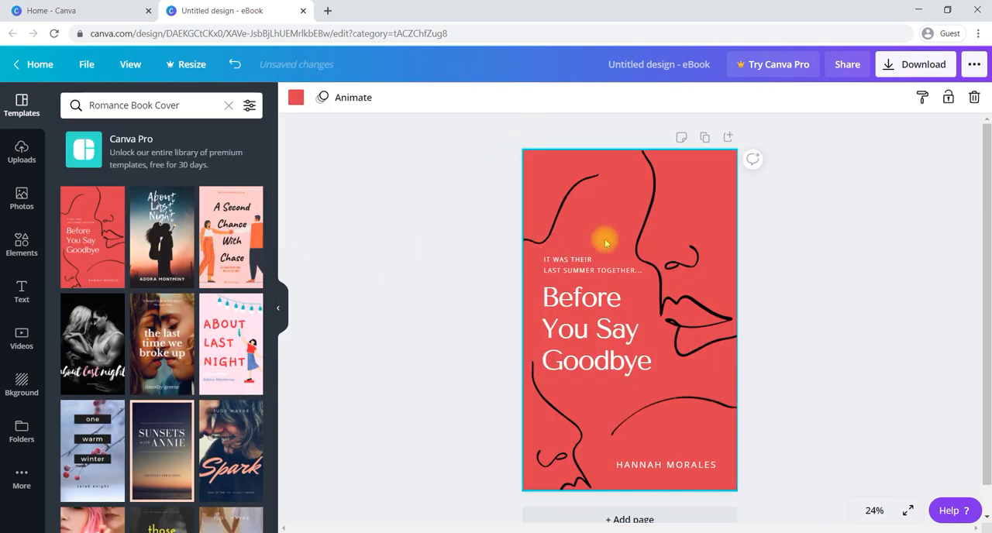
Check the cover's download options and cost, close them, and inspect the black line drawings on the cover one by one.
click(894, 70)
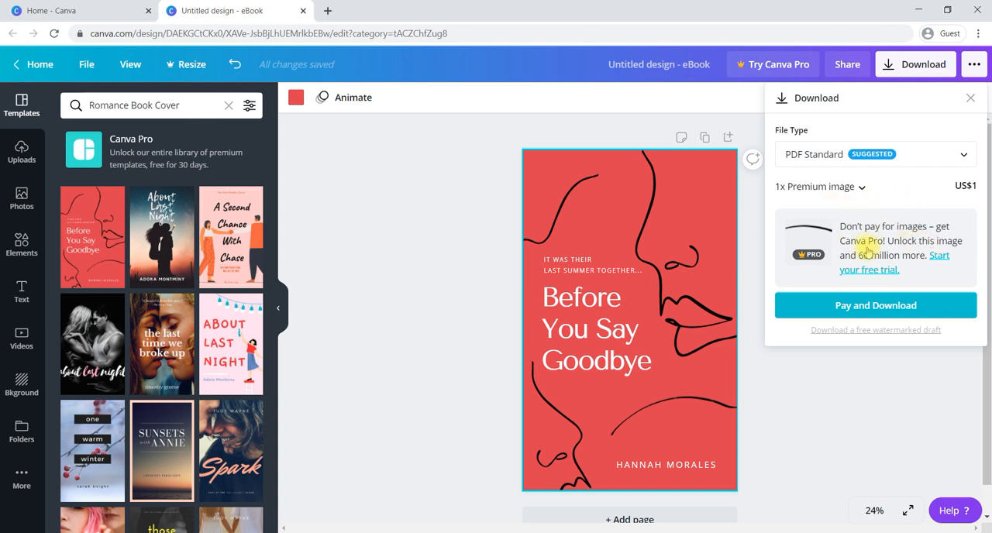
click(970, 99)
click(675, 206)
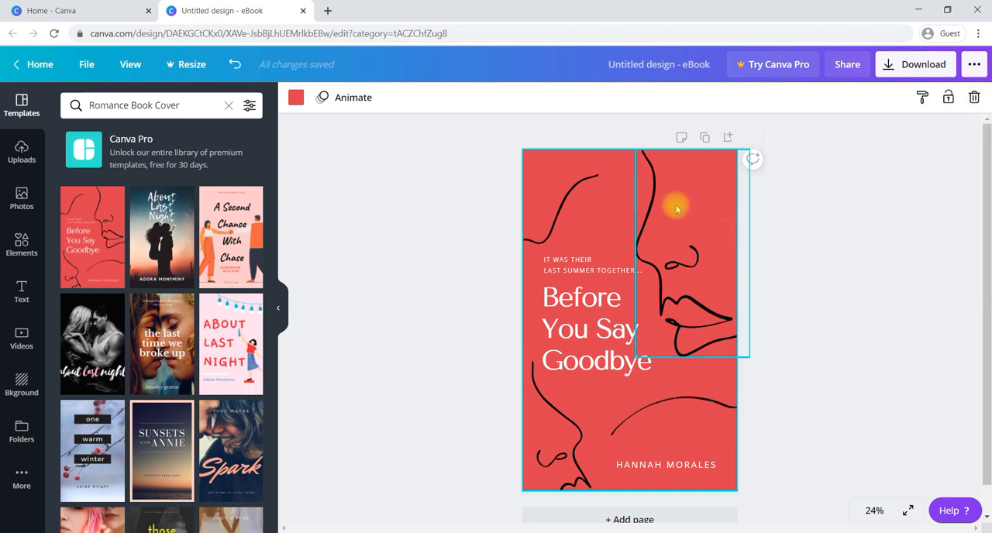
click(607, 207)
click(545, 210)
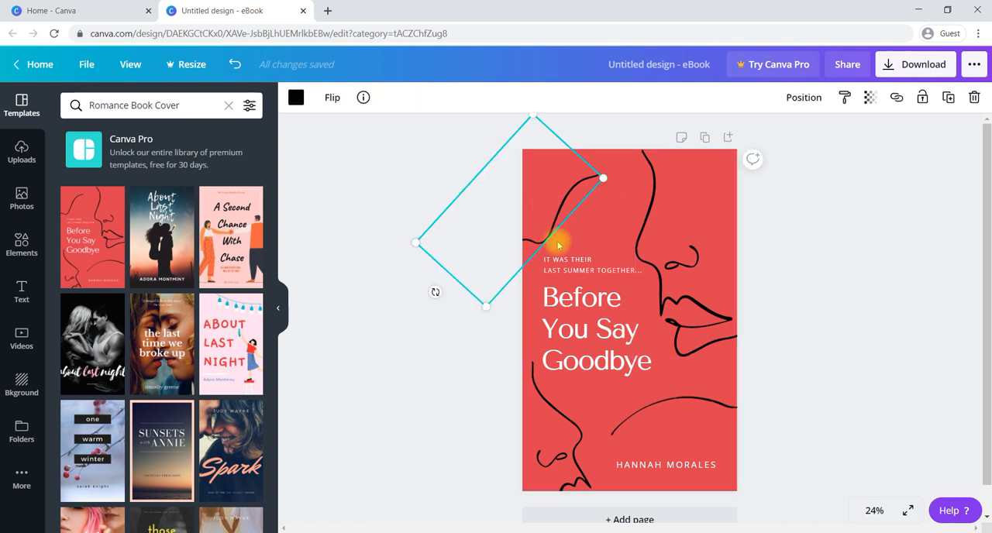
click(548, 411)
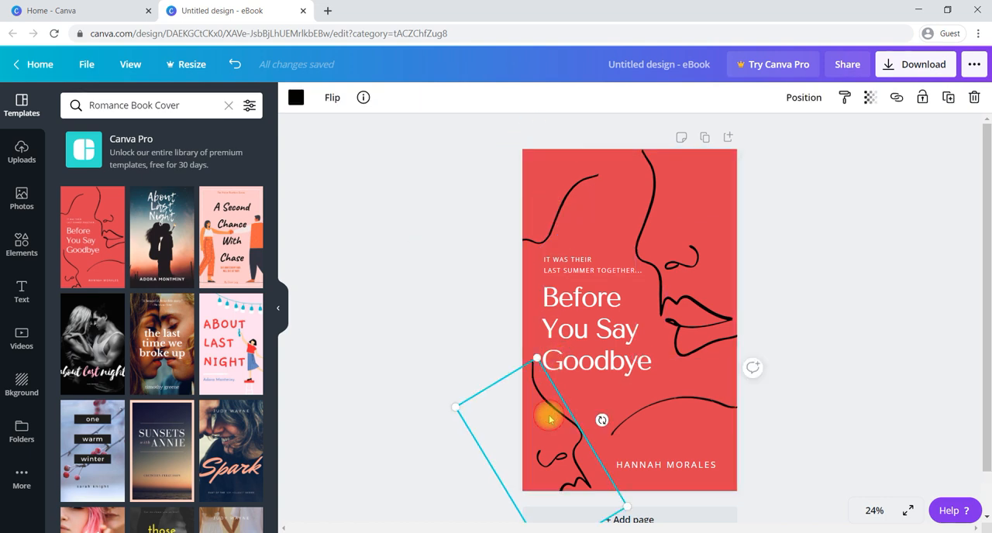
Delete the thin curved line above the author name and recheck the cover's download options and cost.
click(672, 416)
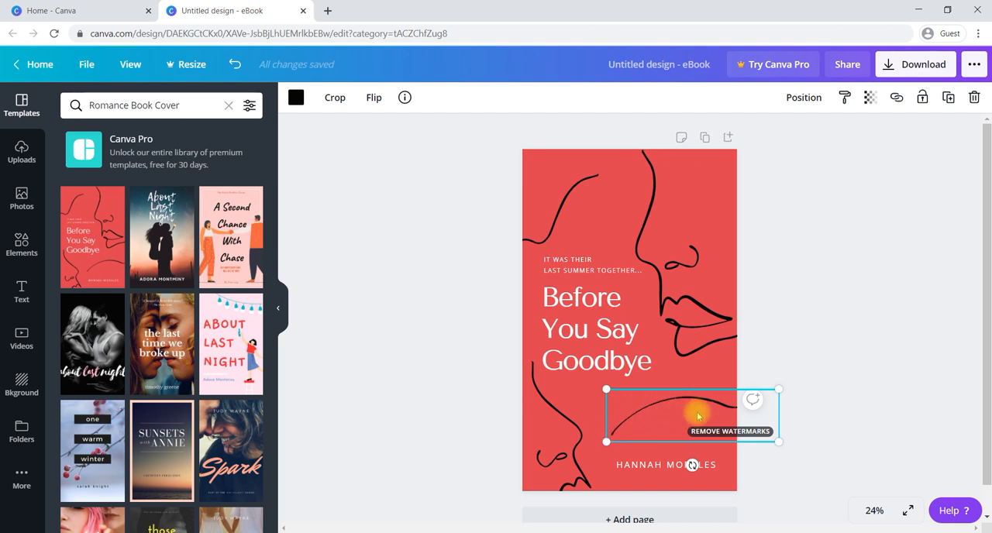
key(Delete)
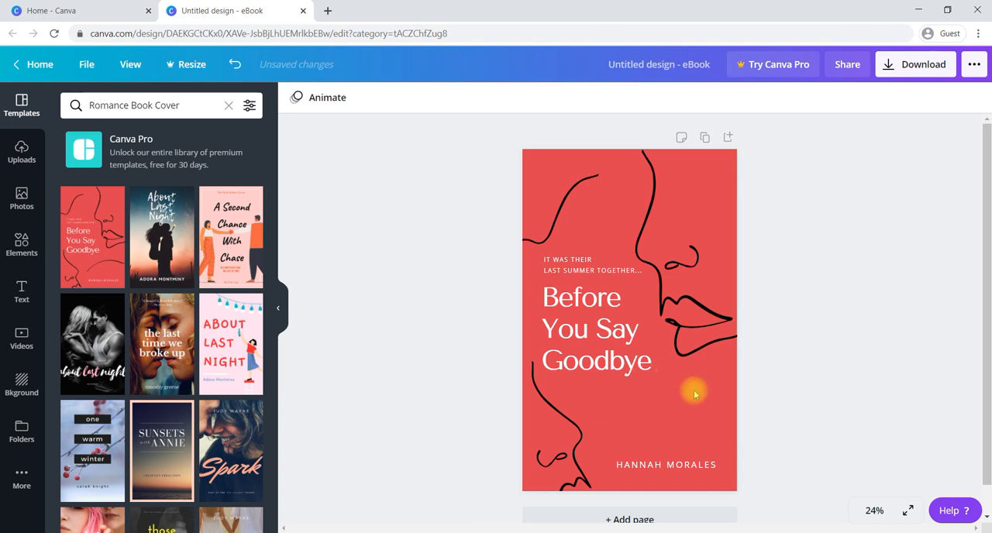
click(579, 199)
click(813, 237)
click(911, 68)
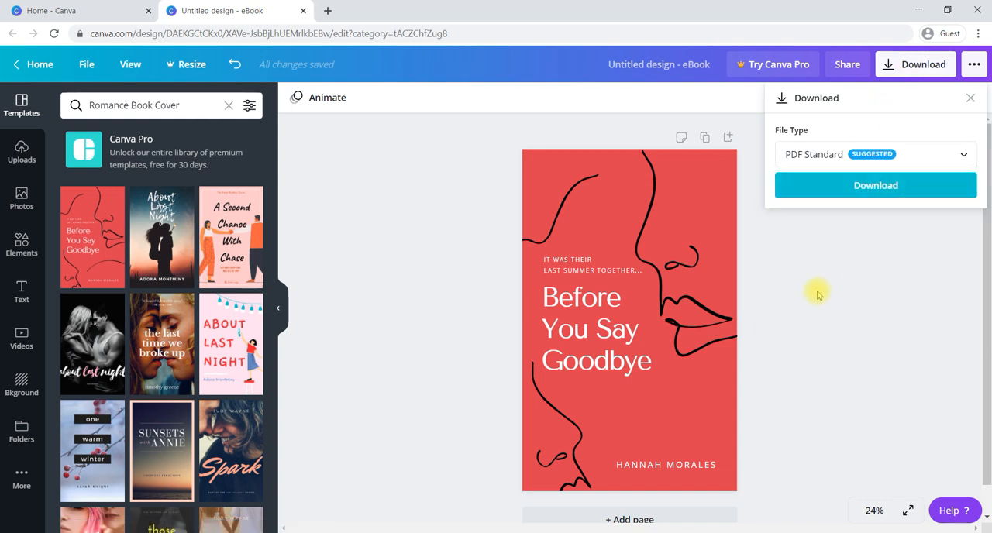
click(817, 295)
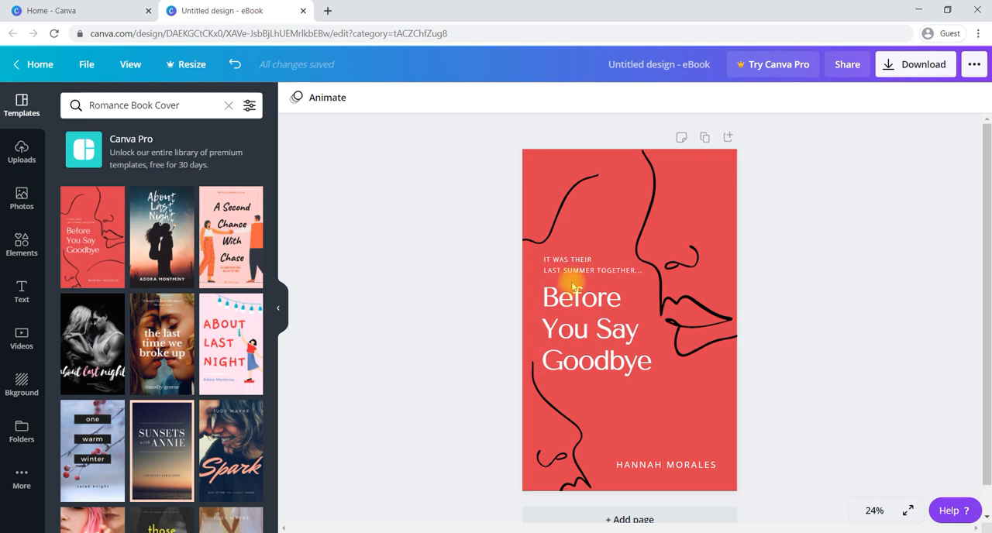
Shorten the cover title to "Before You Say" by removing its last word.
double_click(575, 331)
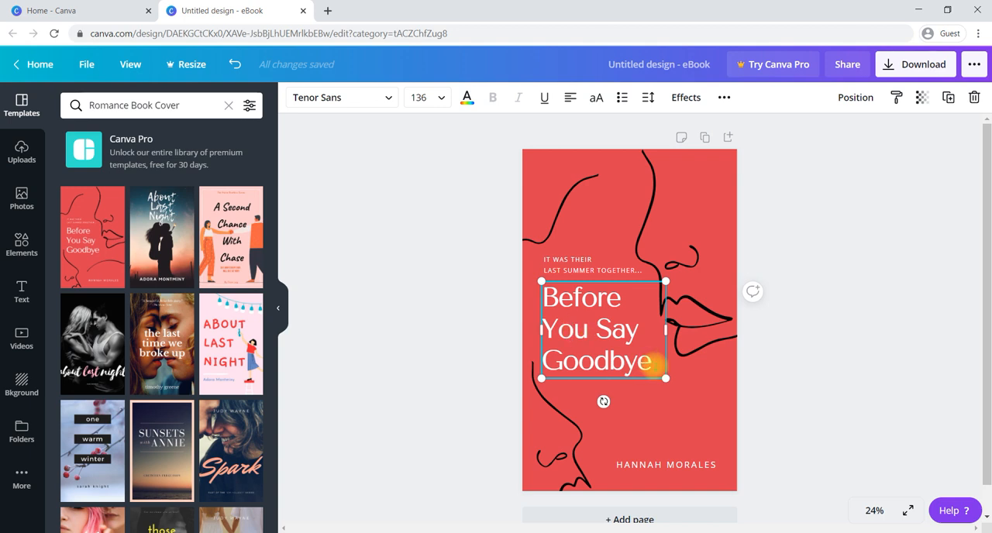
click(654, 364)
key(BackSpace)
key(BackSpace)
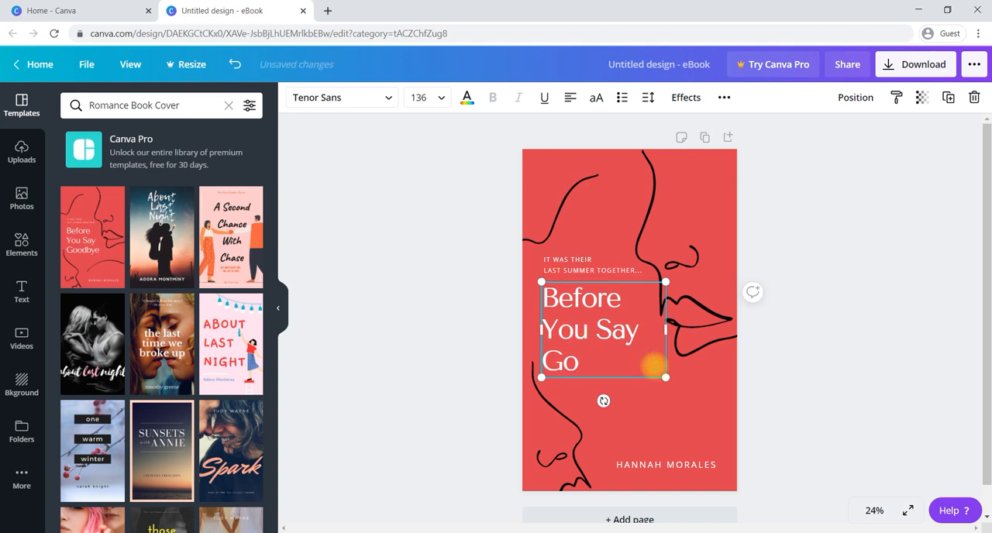
key(BackSpace)
key(BackSpace)
key(BackSpace)
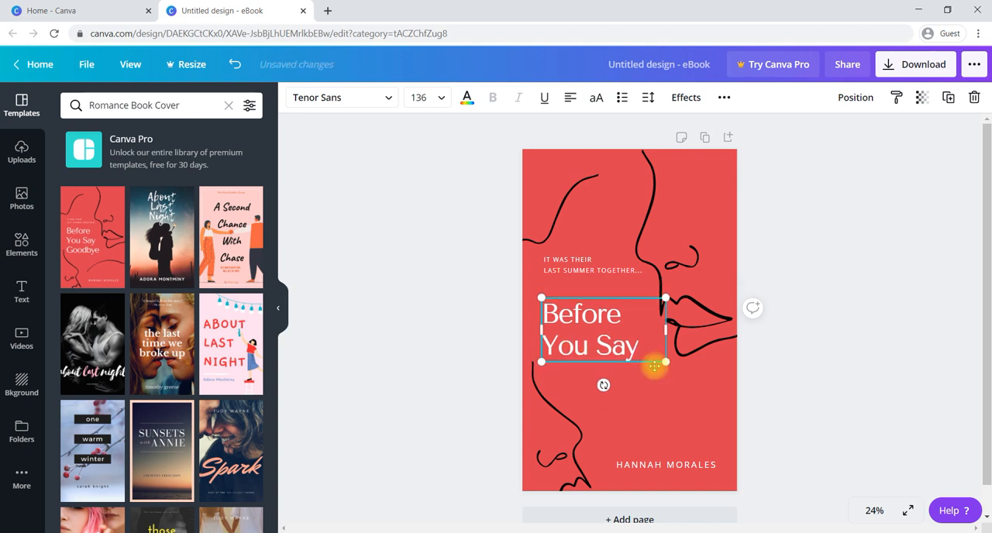
click(655, 430)
Inspect the author name and the tagline text boxes on the cover, leaving their text as it is.
click(658, 465)
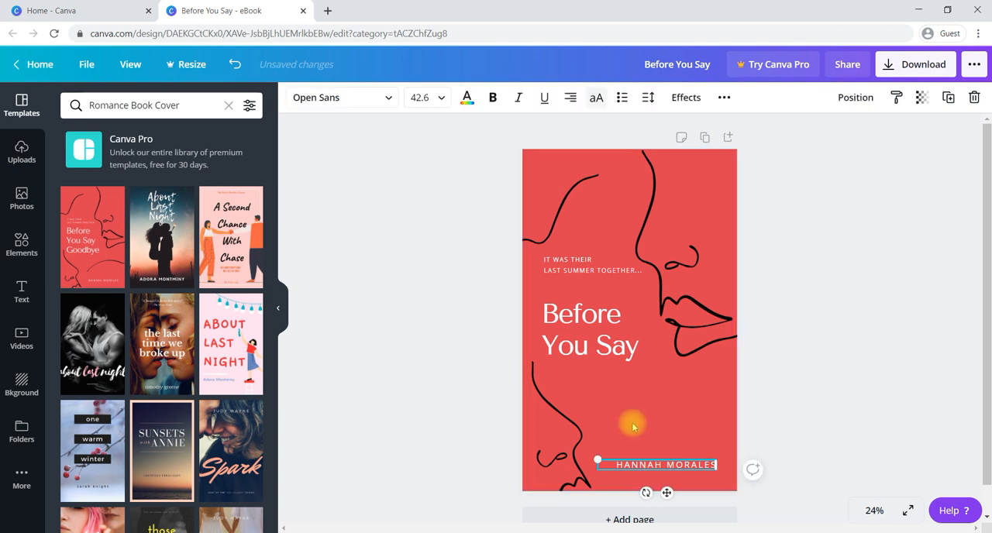
click(595, 271)
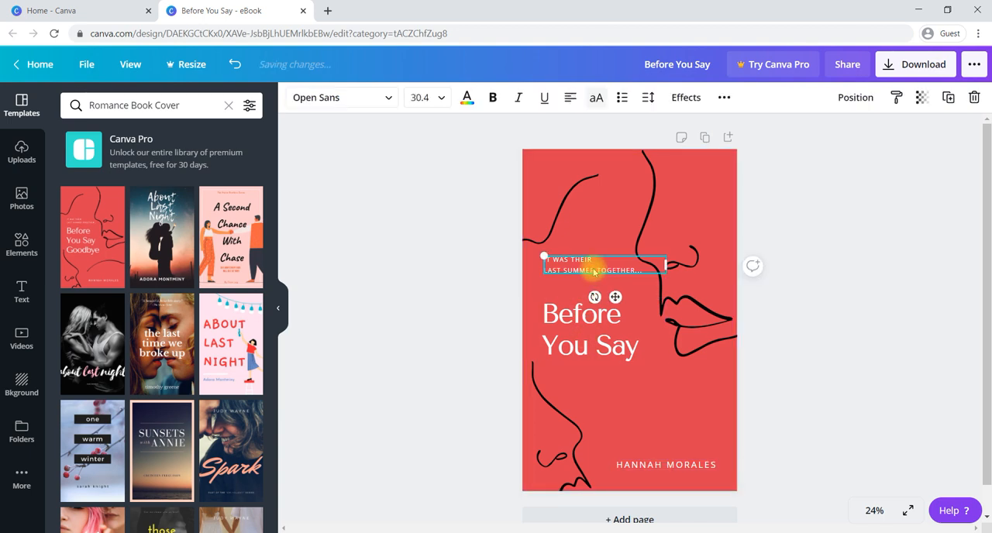
click(492, 329)
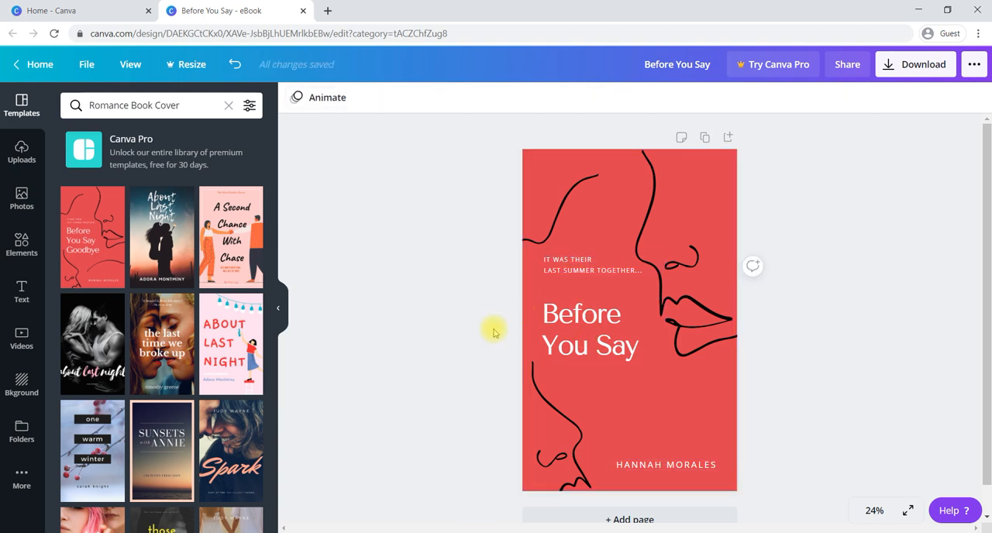
scroll(655, 366, down, 1)
scroll(655, 367, up, 1)
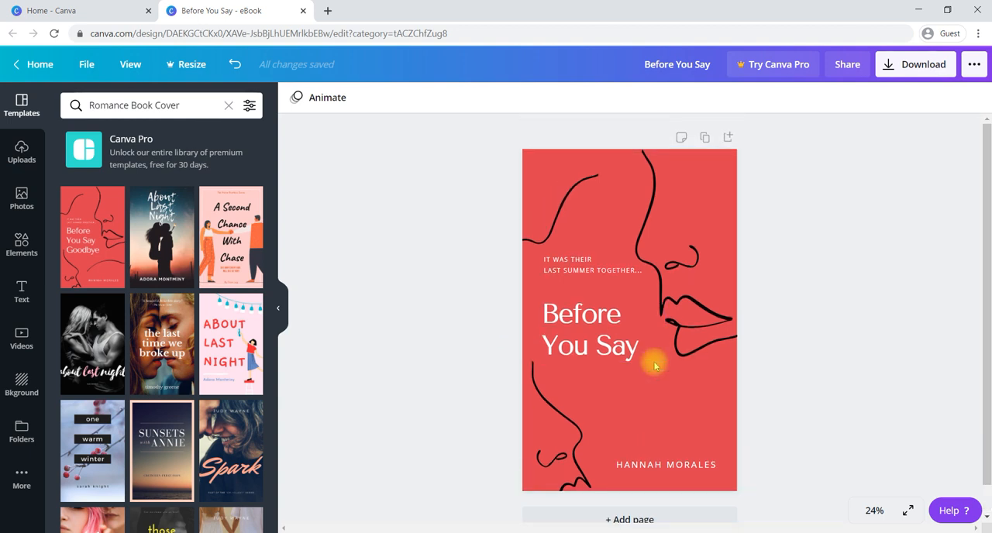
Duplicate the cover as a second page and delete the two upper line drawings from the copy.
click(705, 139)
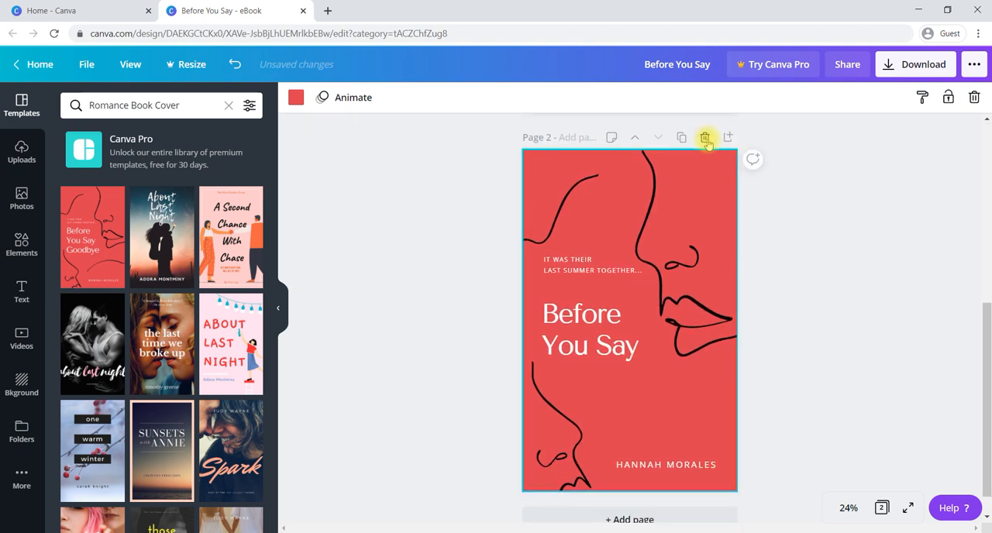
click(561, 225)
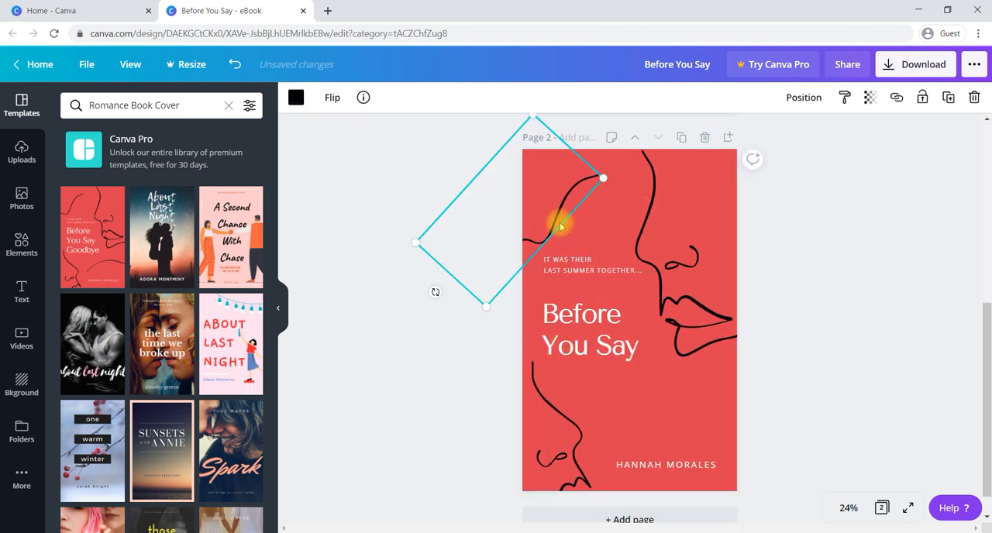
key(Delete)
click(666, 256)
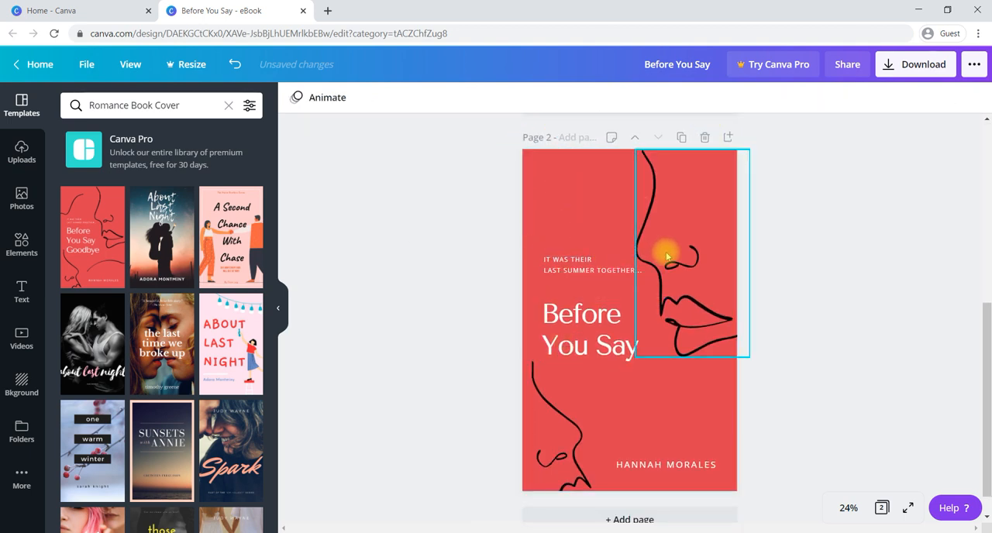
key(Delete)
Delete the tagline and the title text from page 2.
click(589, 271)
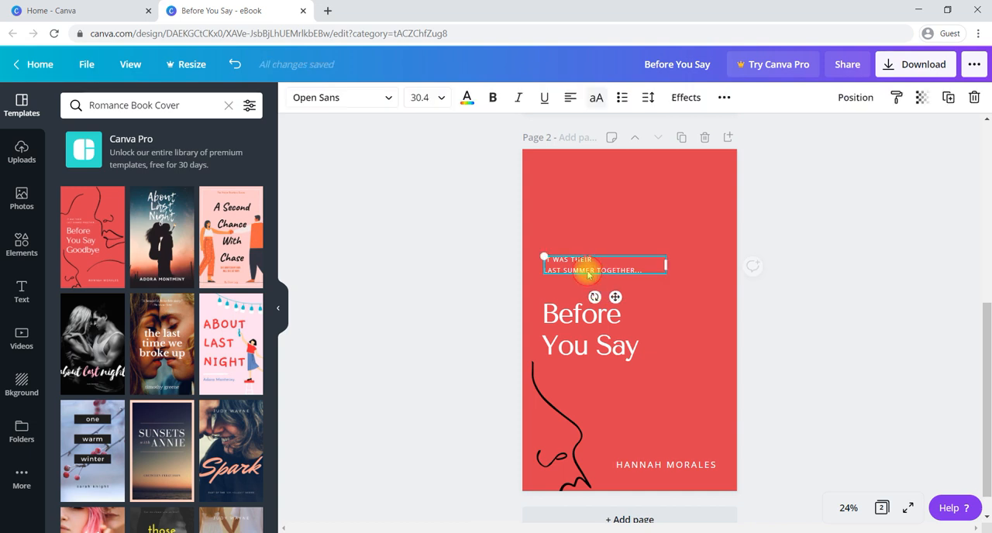
drag(597, 270, 655, 277)
key(Delete)
click(593, 325)
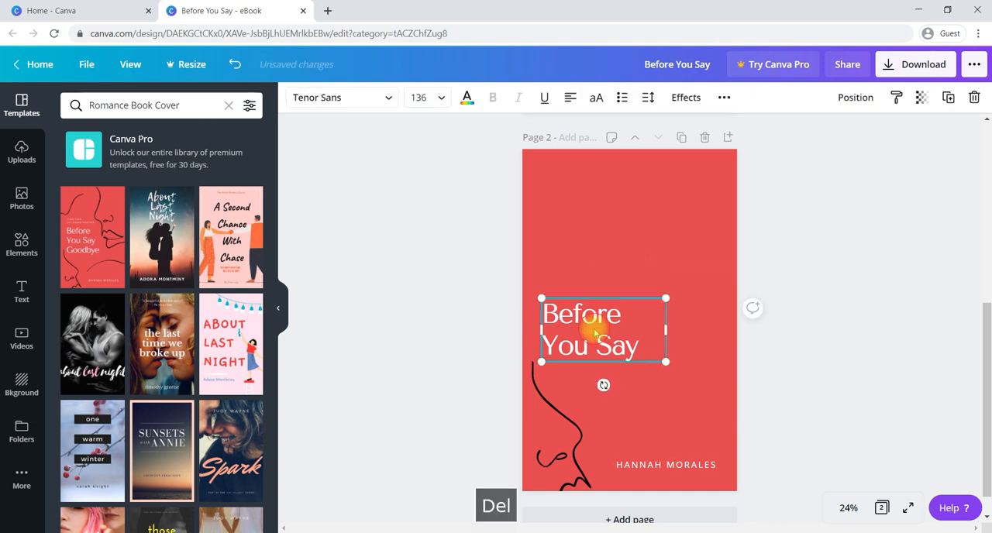
key(Delete)
Move the author name on page 2 up to about the middle of the page.
click(641, 465)
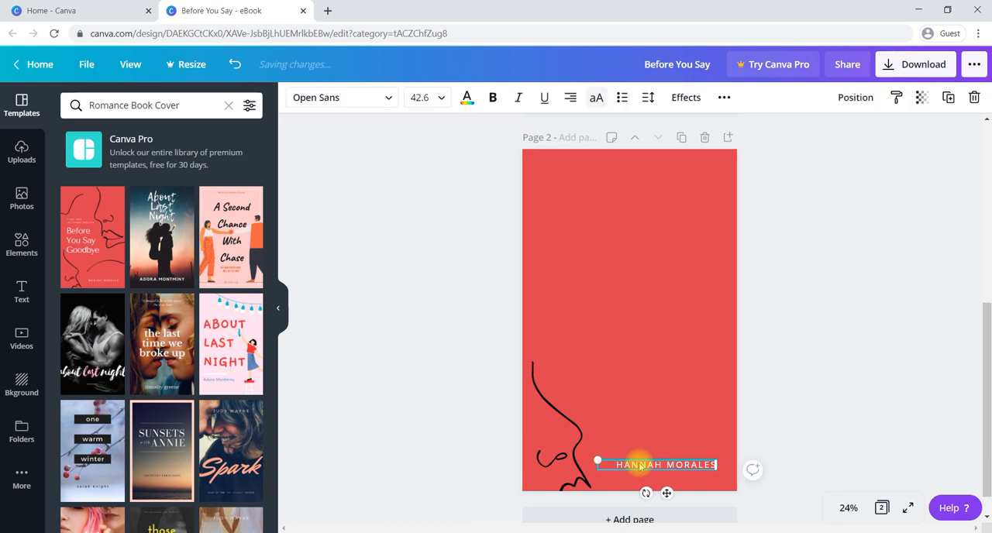
drag(643, 468, 638, 324)
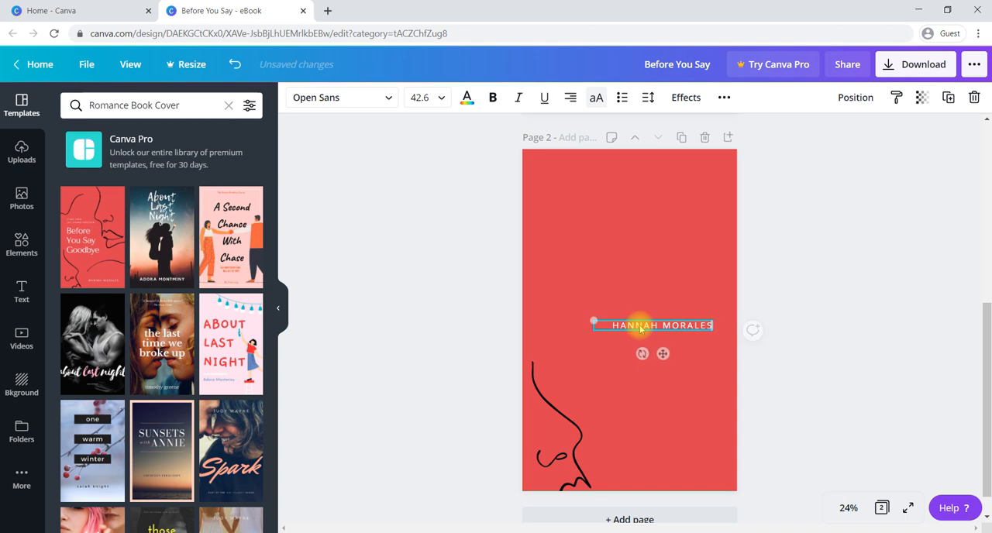
click(470, 293)
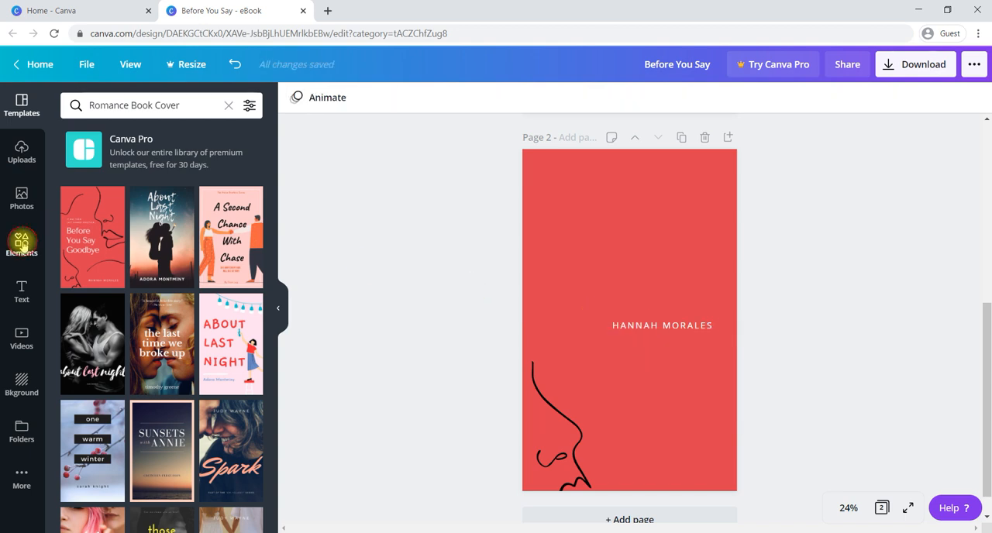
Add a circular photo frame to page 2 and place it directly above the author name.
click(22, 242)
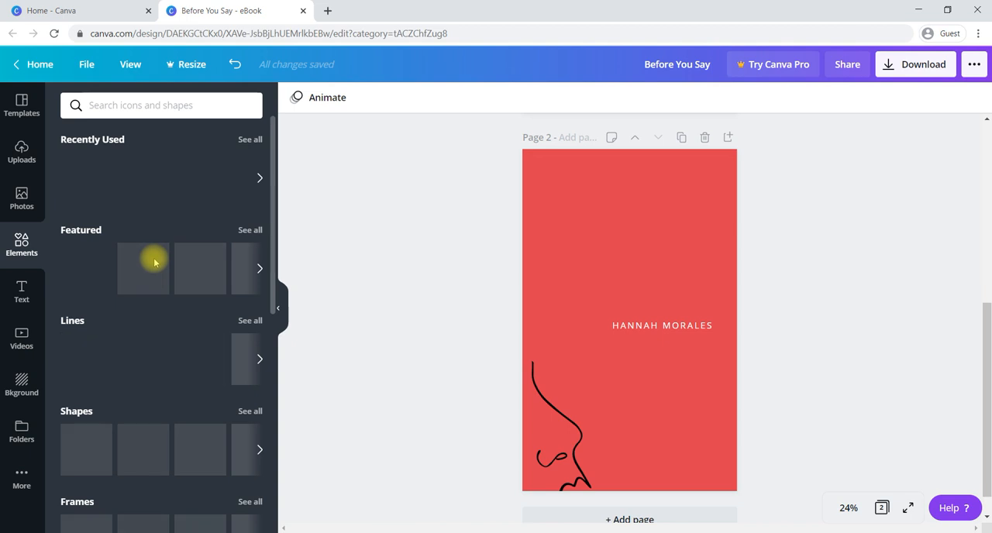
scroll(186, 336, down, 3)
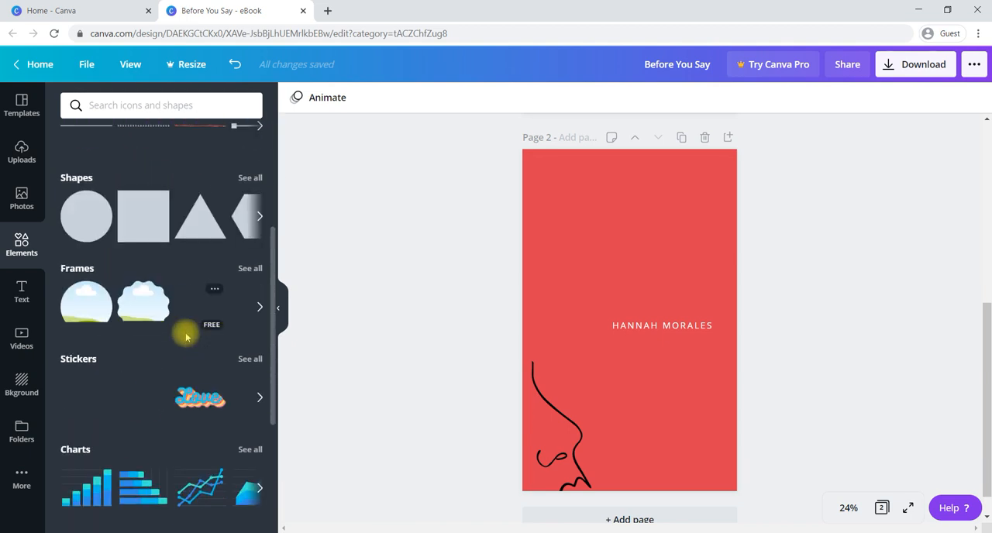
click(81, 305)
drag(638, 324, 680, 236)
click(642, 300)
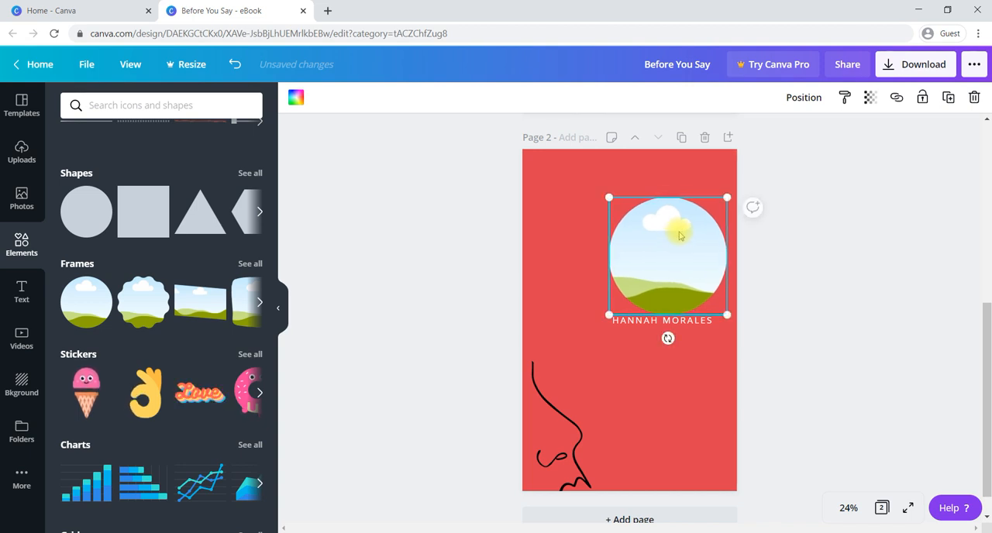
click(442, 288)
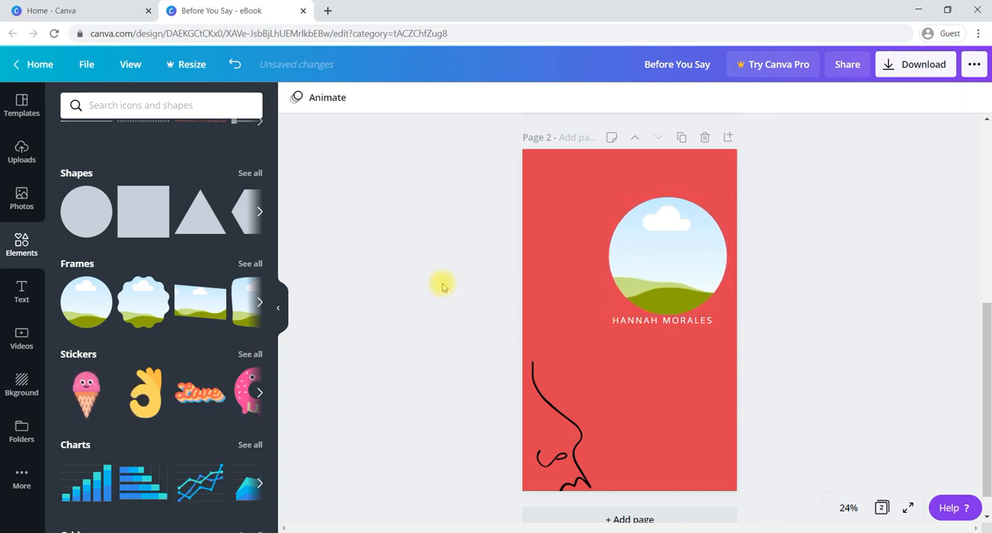
Look through the uploaded images and the Gandhi photo category, and clear the photo search.
click(21, 198)
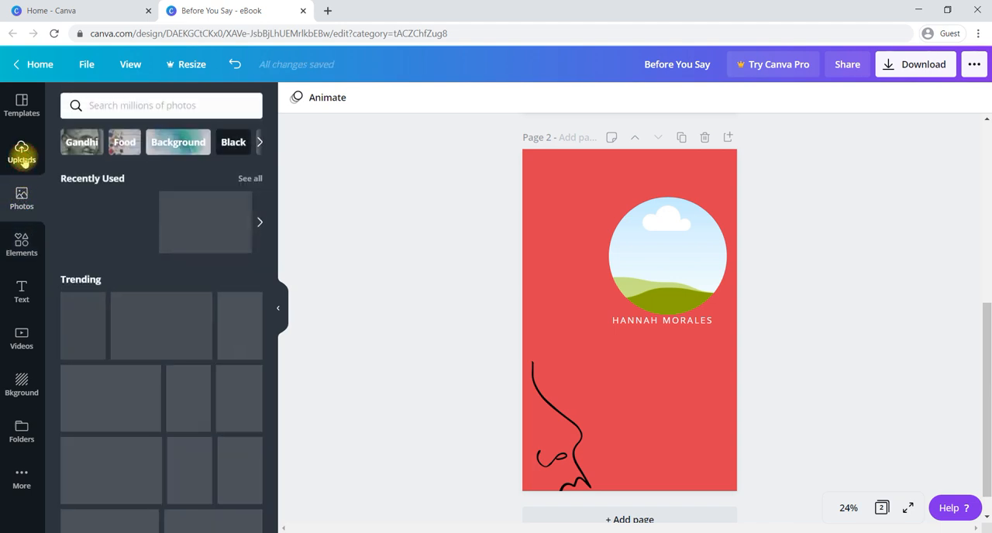
click(23, 157)
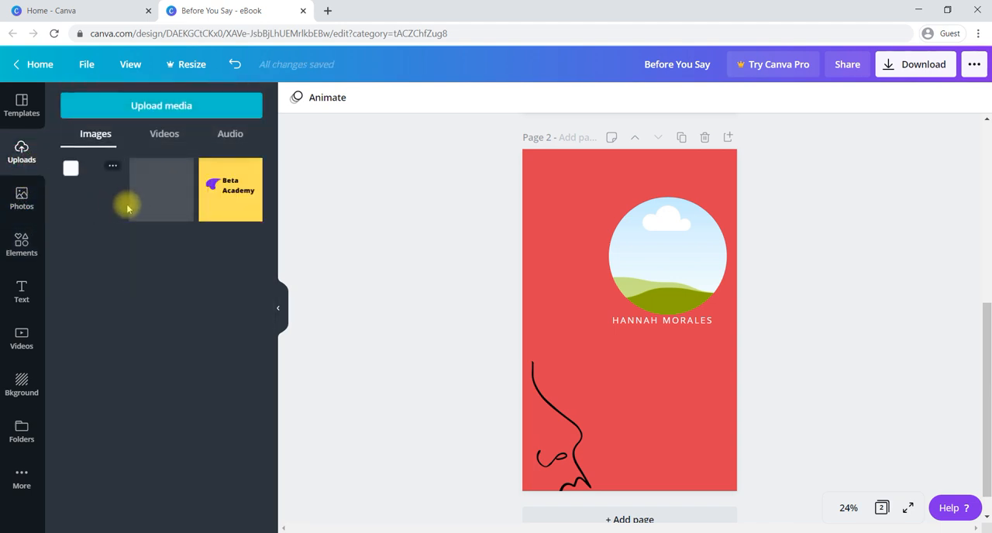
click(24, 198)
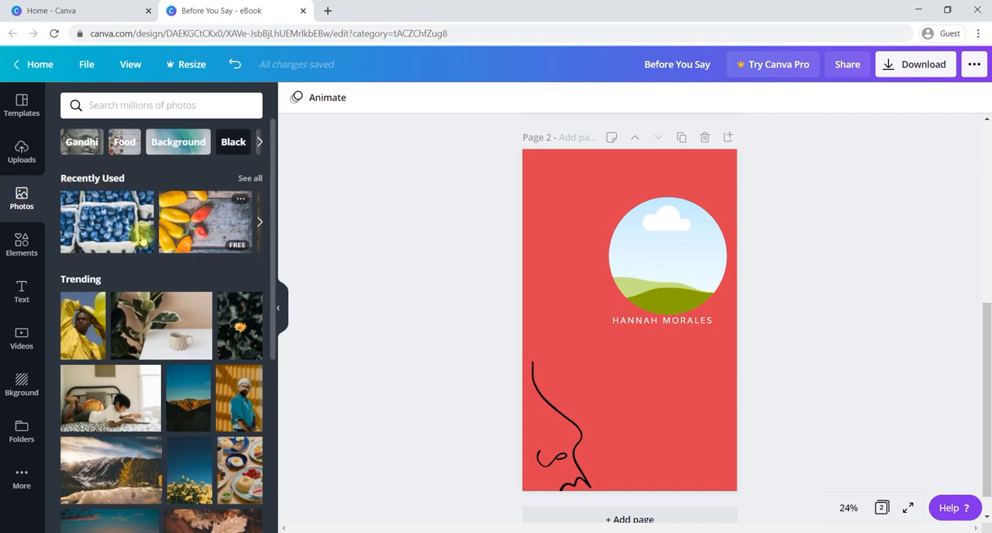
click(80, 149)
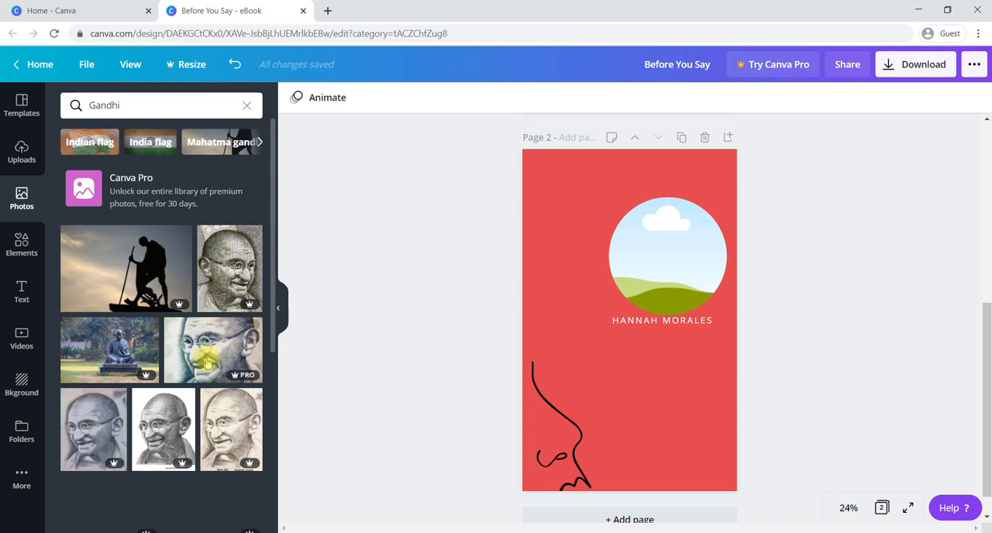
scroll(207, 362, down, 3)
scroll(207, 357, down, 6)
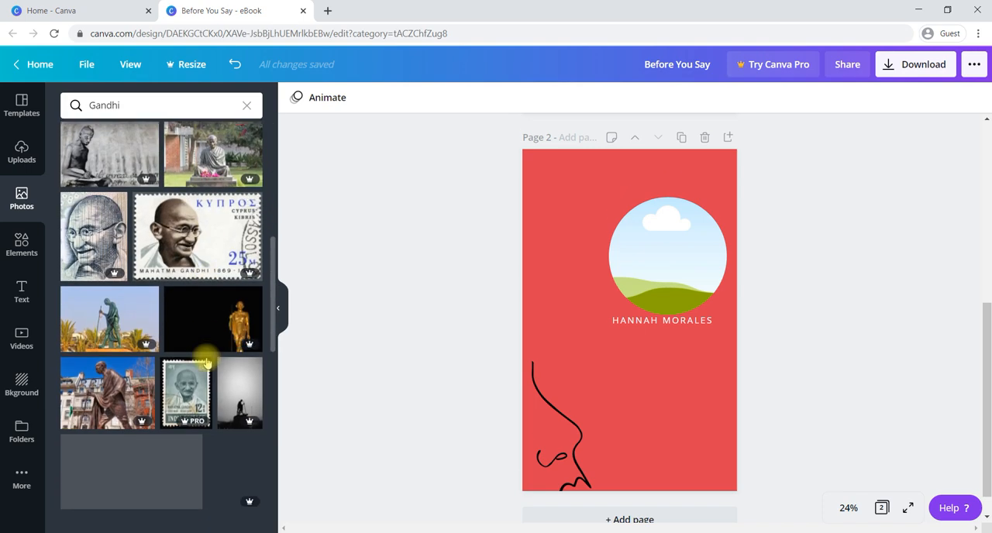
scroll(114, 184, up, 7)
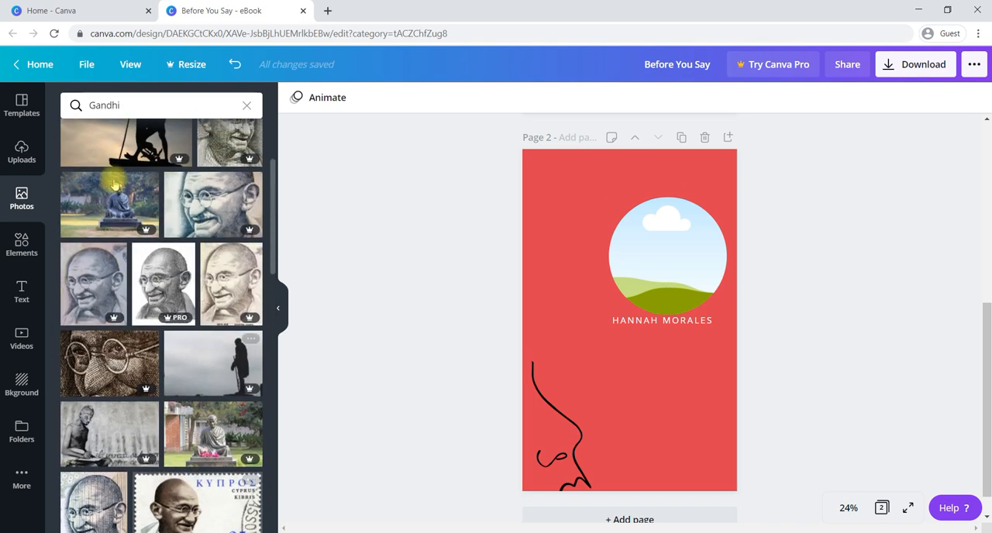
click(250, 104)
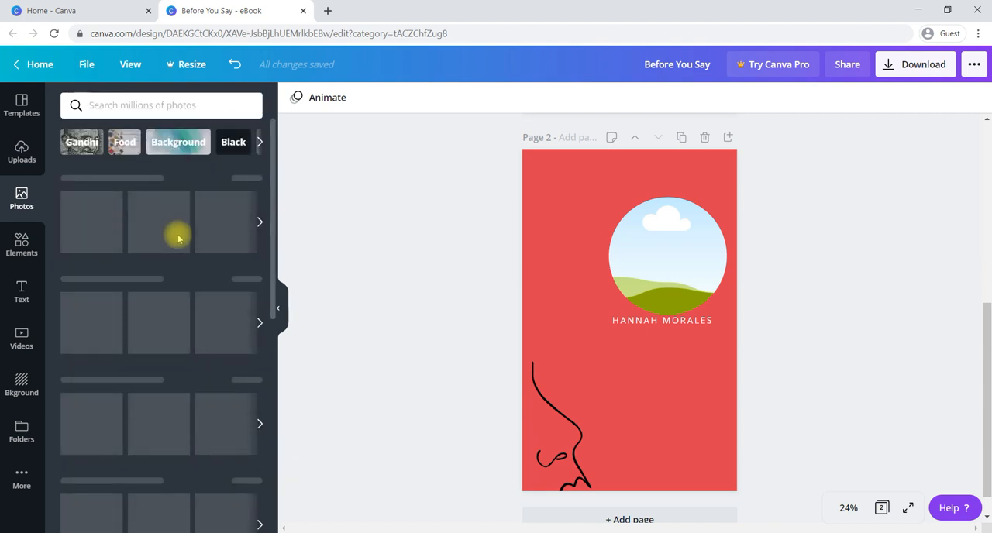
Fill the circular frame with the trending photo of the man in a white turban and blue shirt.
scroll(177, 239, down, 1)
scroll(178, 239, down, 2)
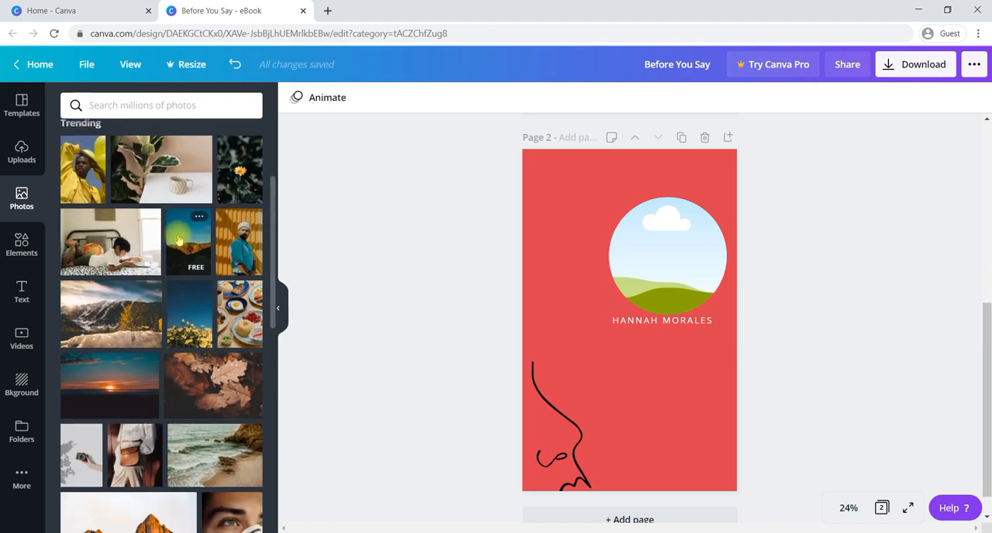
drag(245, 250, 647, 243)
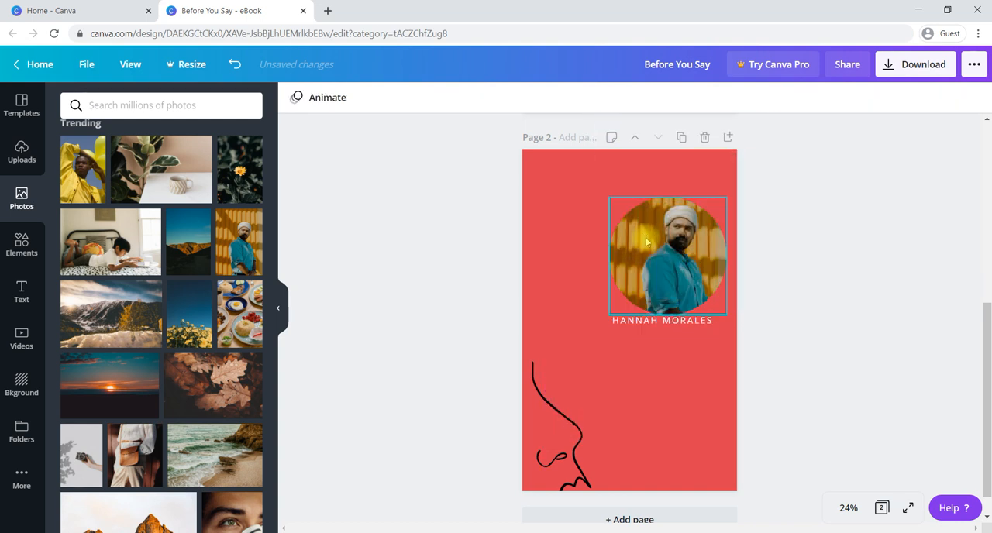
click(639, 377)
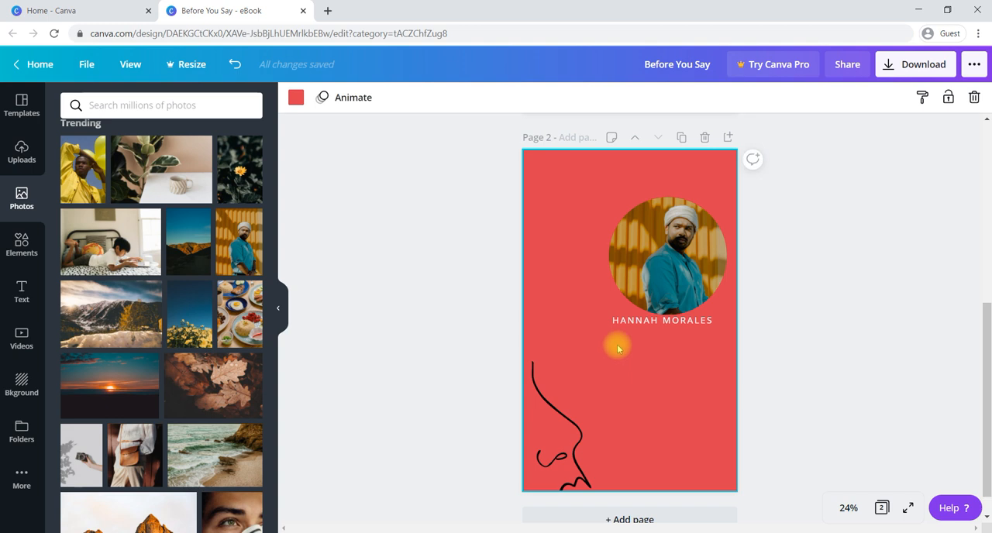
Add a body text box directly below the author name on page 2 and enter the placeholder text "fjddfn vjfdjnfdgvfdv".
click(17, 294)
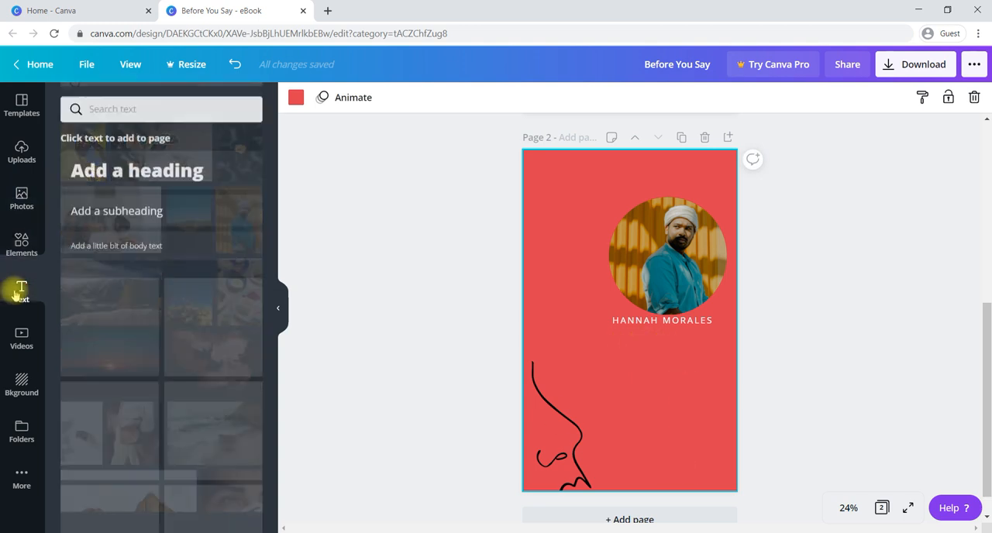
click(98, 242)
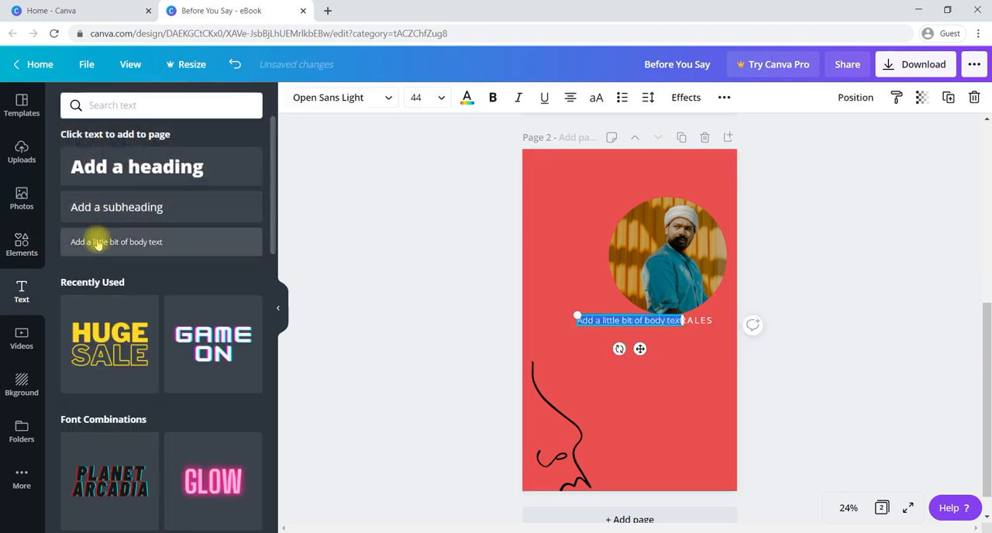
click(640, 349)
drag(640, 349, 668, 366)
text(ddfn vifdinfdgvfd)
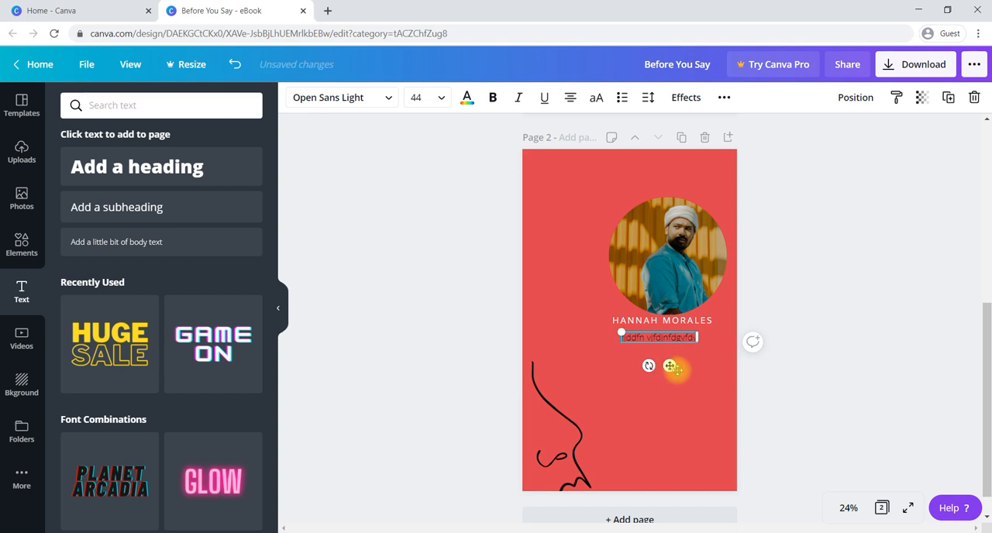
click(688, 378)
click(667, 342)
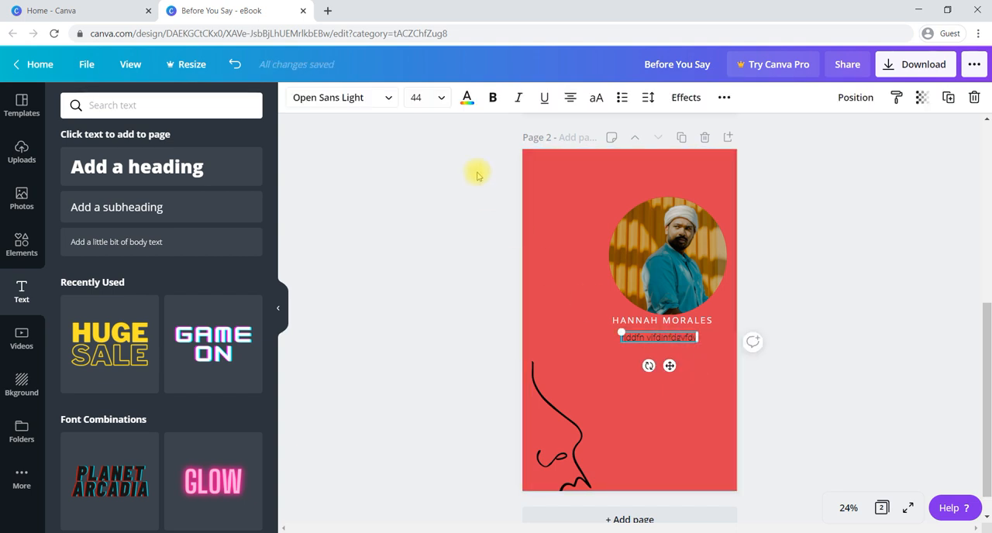
Change the colour of the placeholder text below the author name to white and deselect it.
click(469, 99)
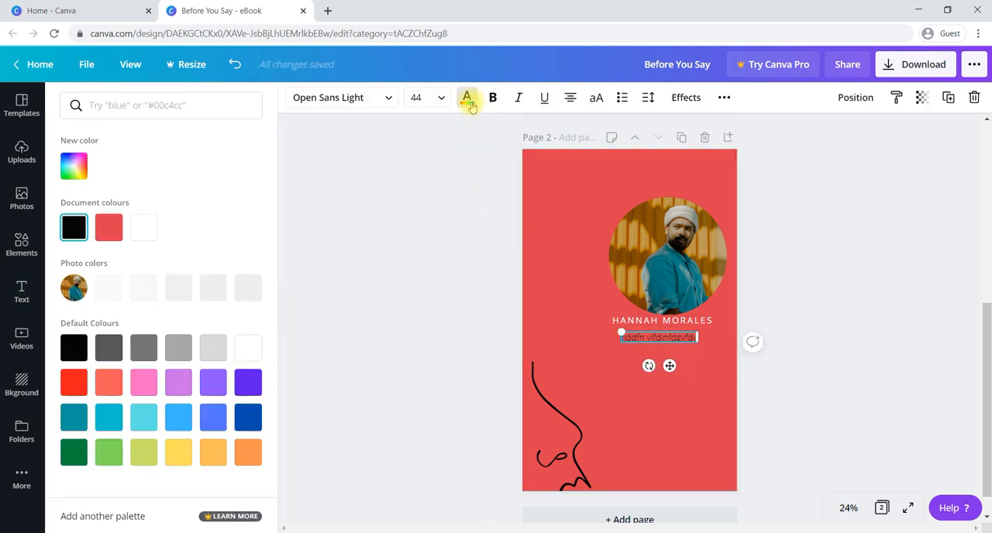
click(152, 231)
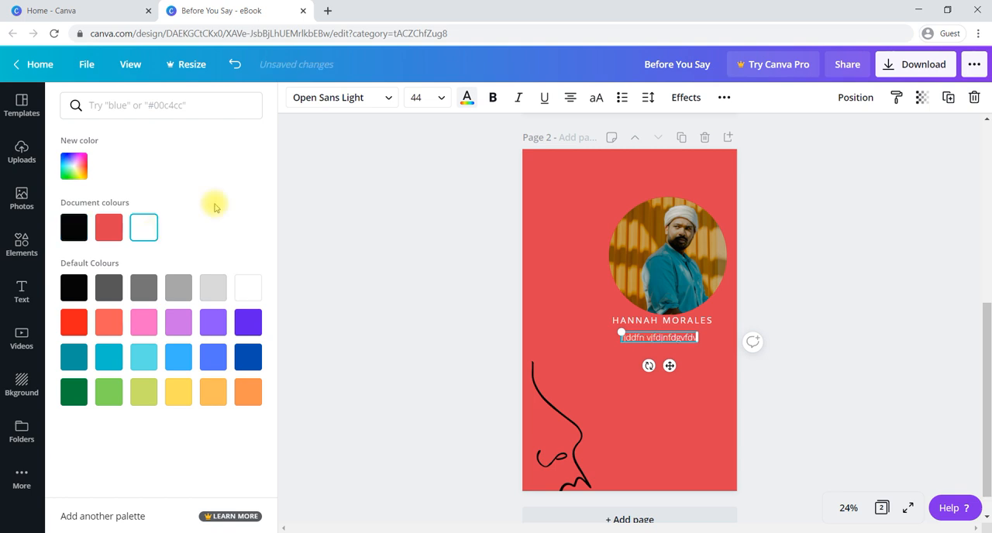
click(494, 102)
click(494, 101)
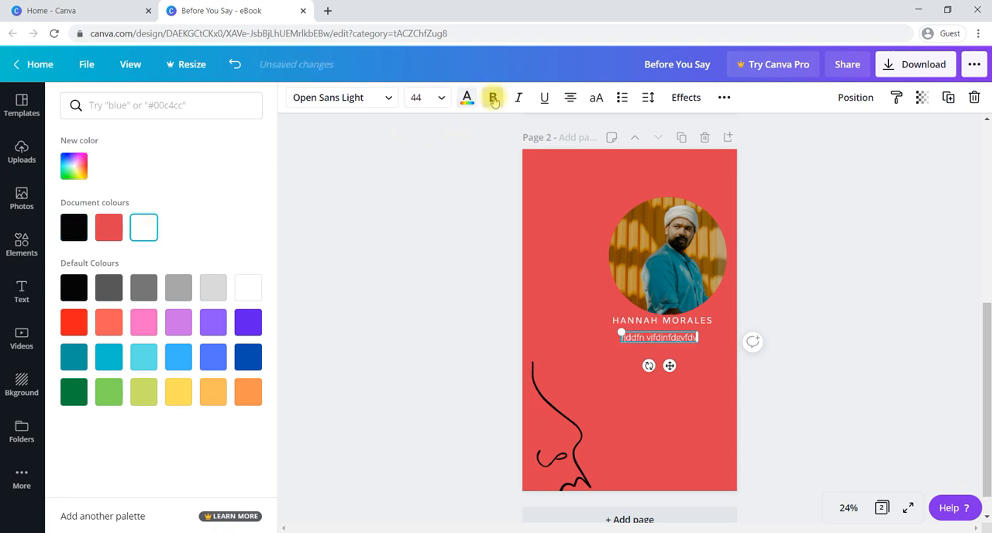
click(492, 267)
click(475, 265)
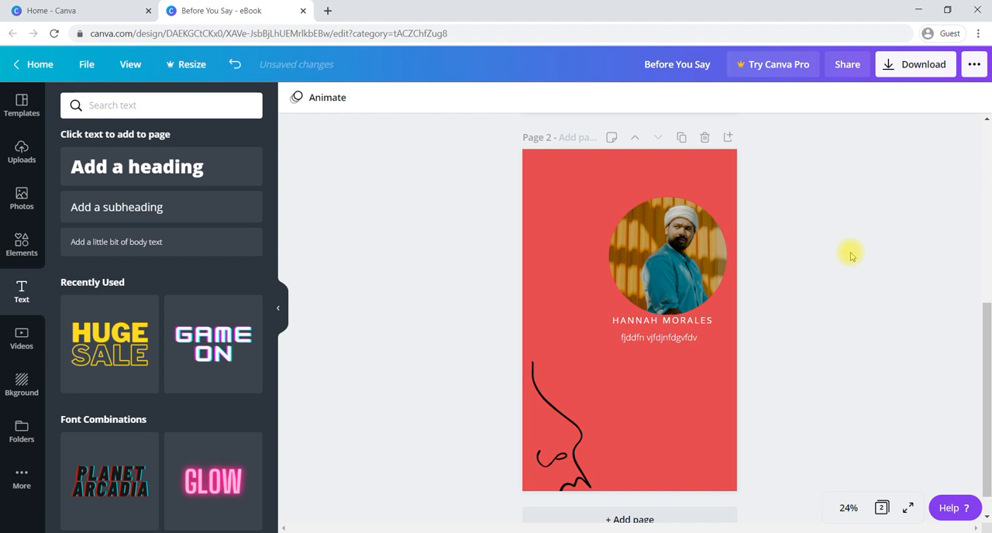
Add the "the last time we broke up" template from the romance book covers as a new page.
scroll(886, 254, up, 4)
scroll(886, 256, up, 1)
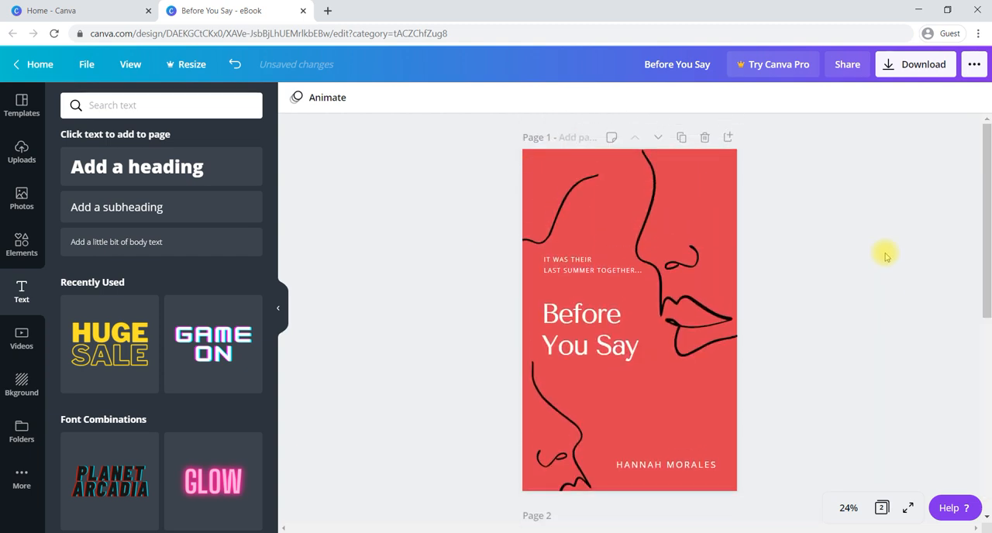
scroll(886, 256, down, 1)
scroll(491, 233, down, 5)
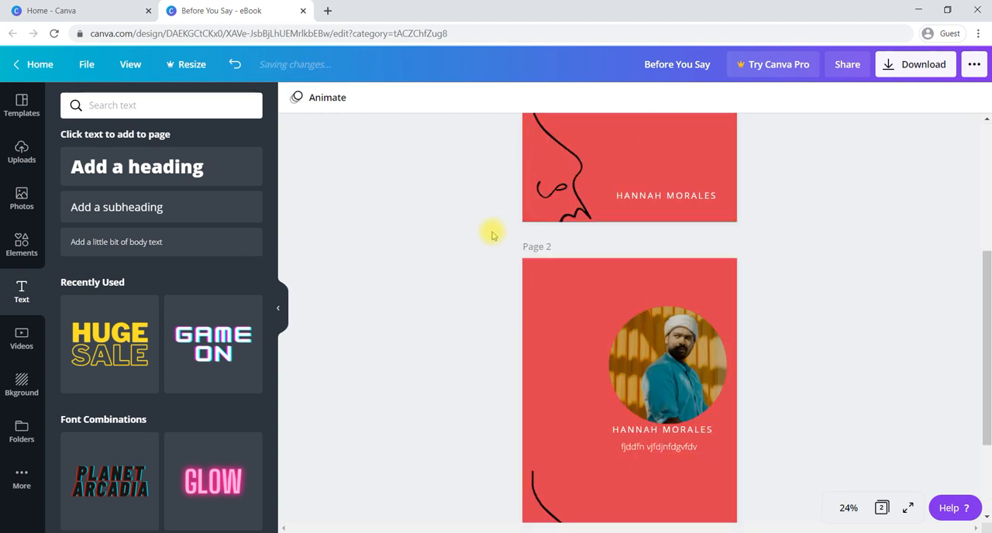
click(21, 105)
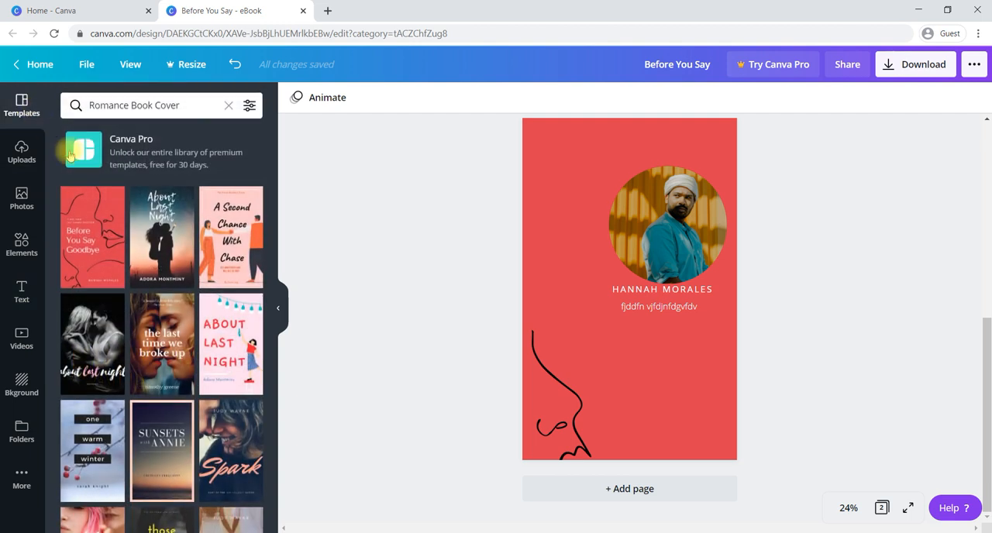
scroll(190, 284, down, 3)
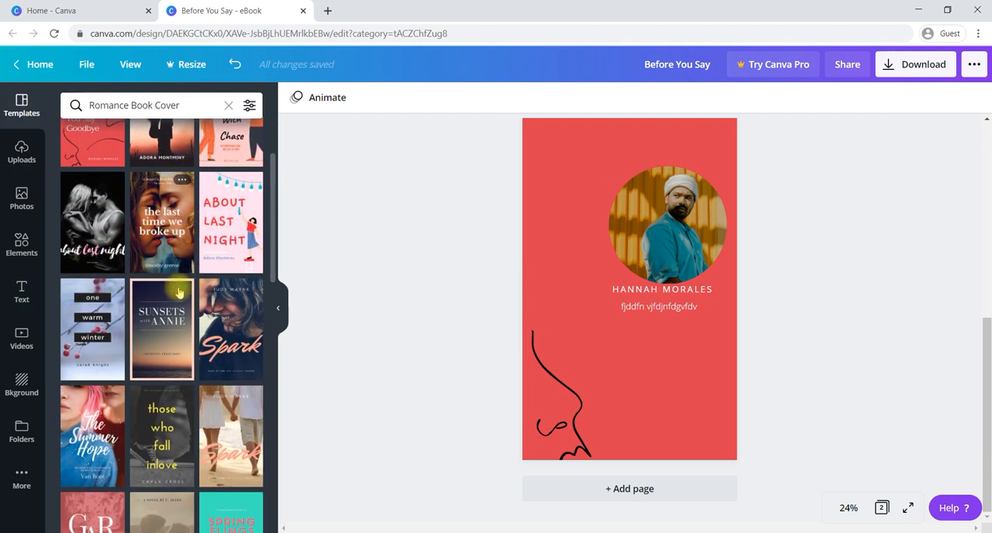
click(176, 208)
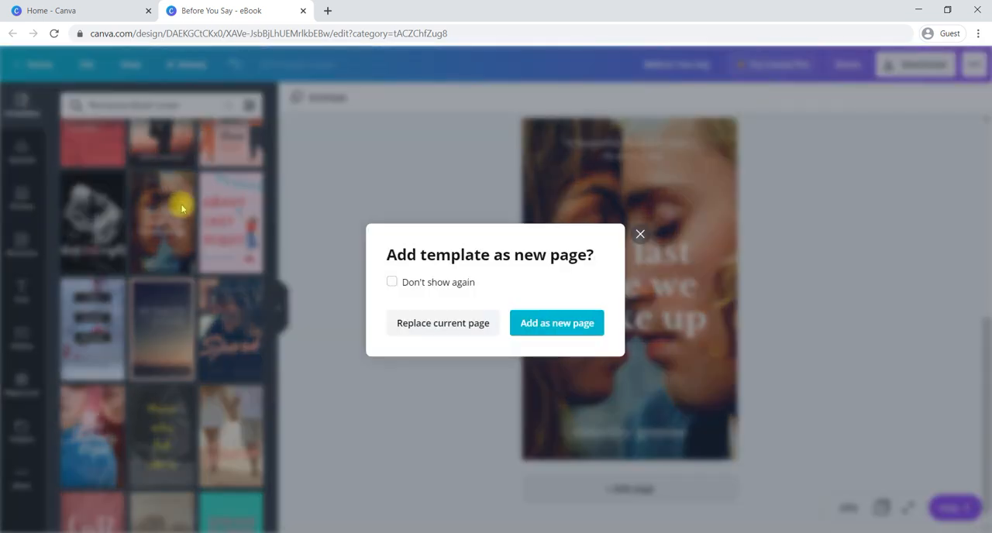
click(552, 324)
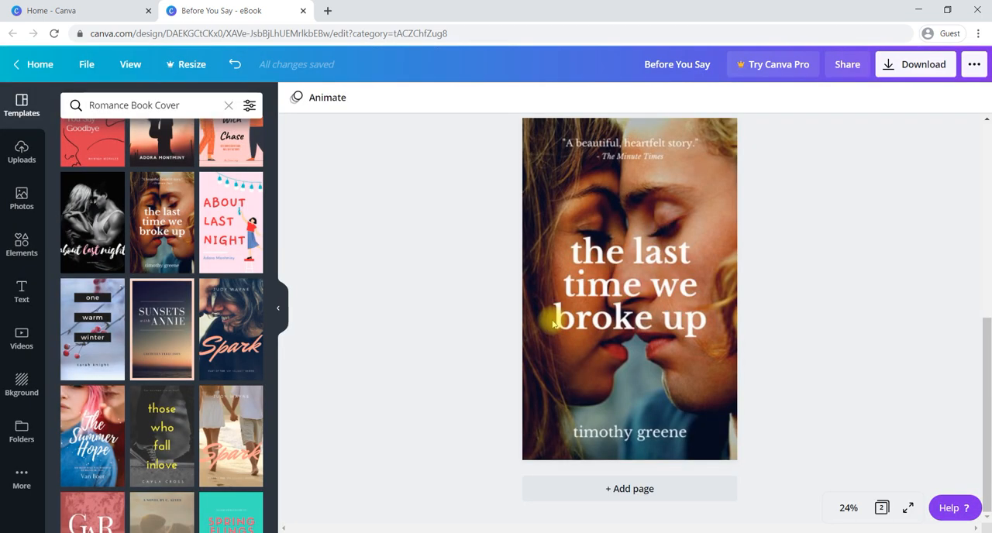
Delete the "the last time we broke up" cover content from page 3 and undo the deletion.
click(552, 324)
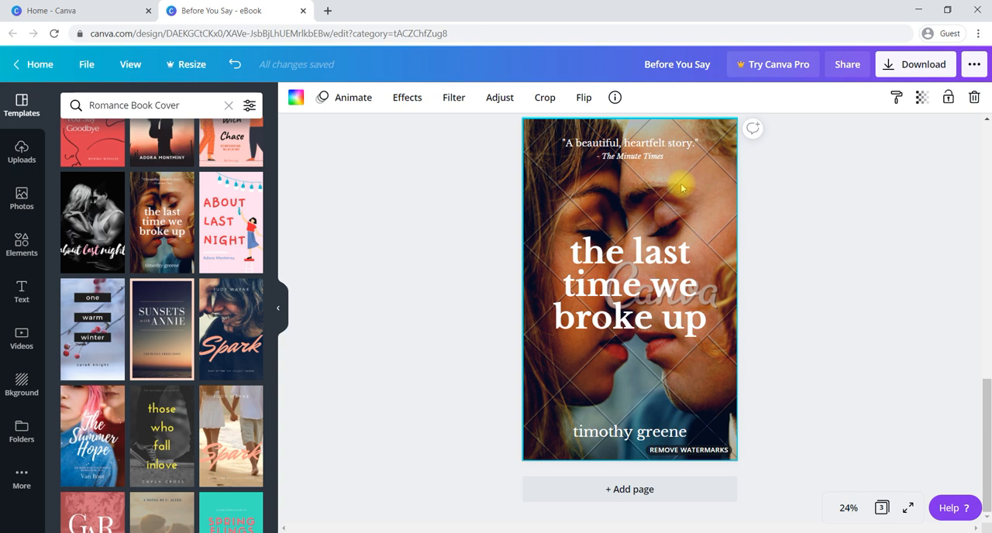
key(Delete)
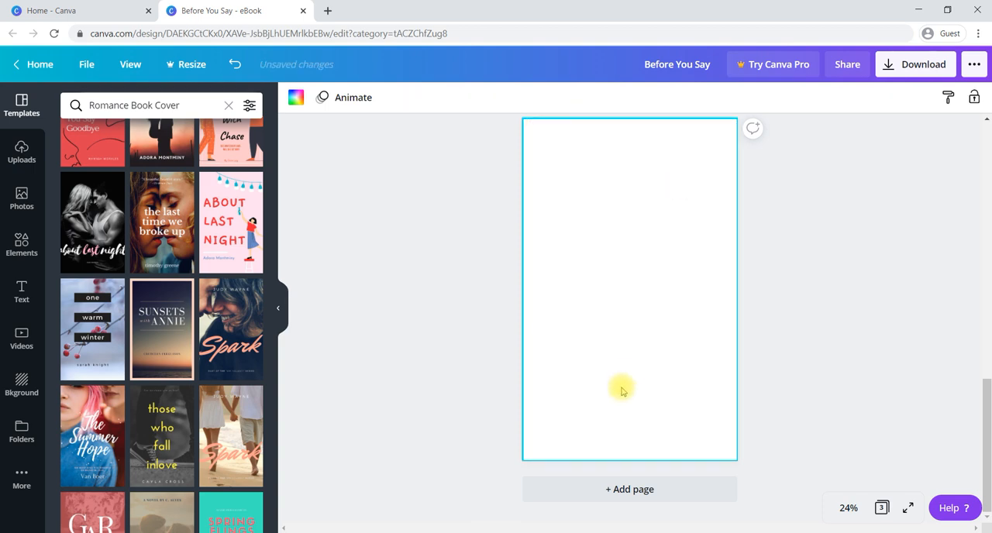
key(ctrl+z)
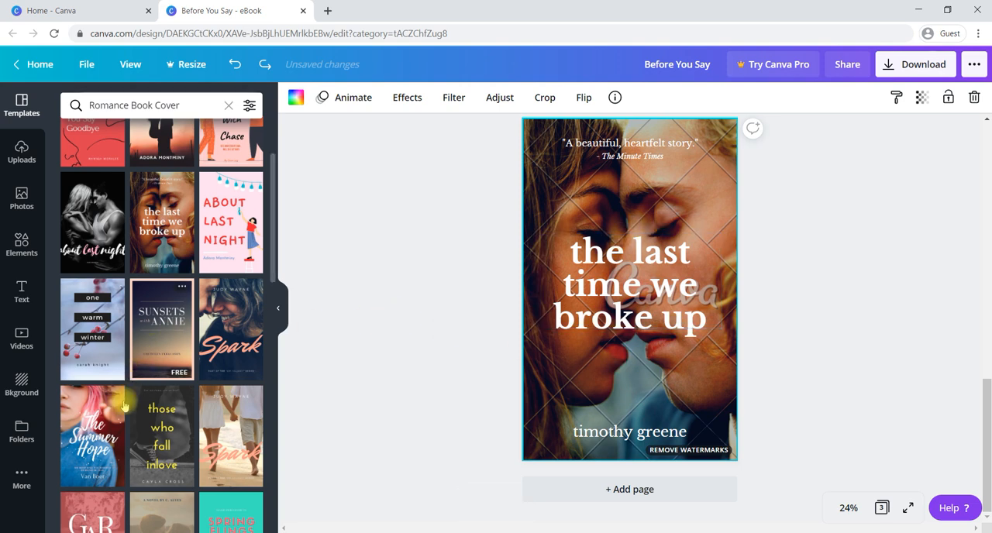
Apply the "Something Wonderful" romance cover template to page 3 and check its download options.
scroll(200, 427, down, 5)
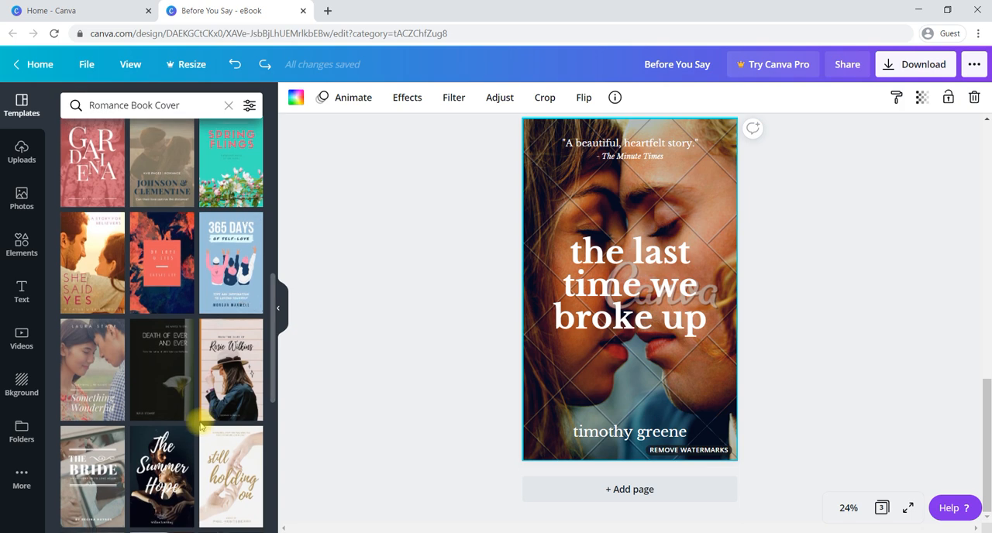
click(98, 363)
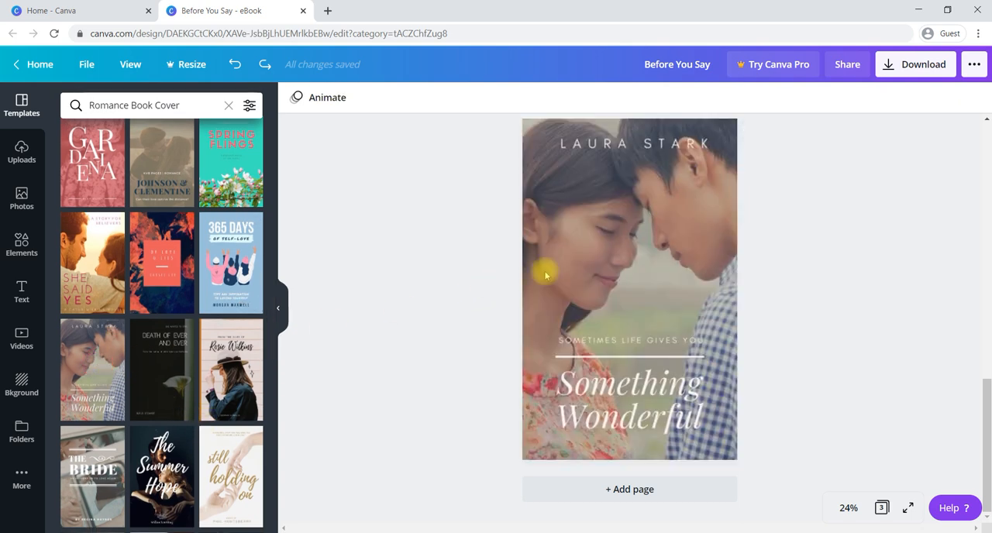
click(895, 65)
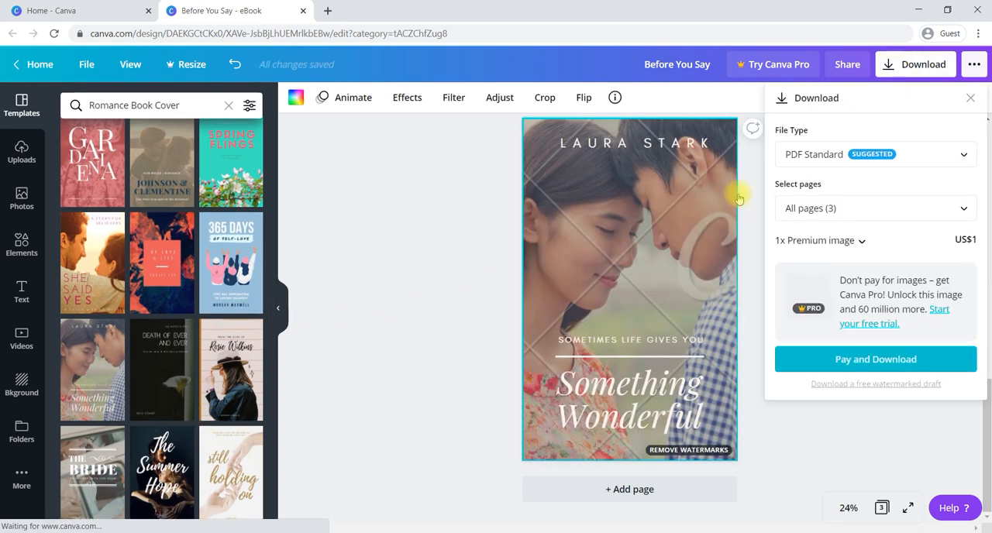
click(631, 268)
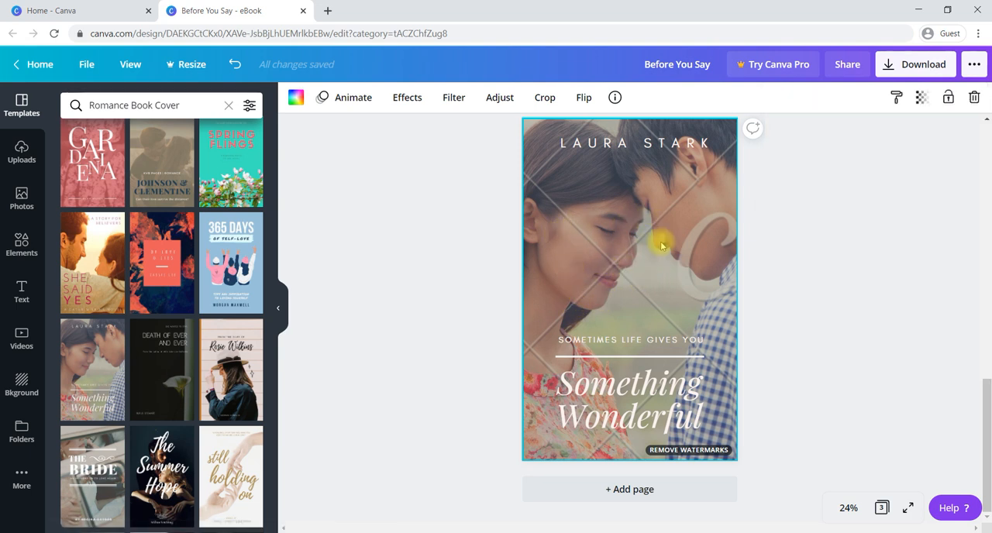
Apply the "365 Days of Self-Love" template to page 3 and check its download options.
click(254, 264)
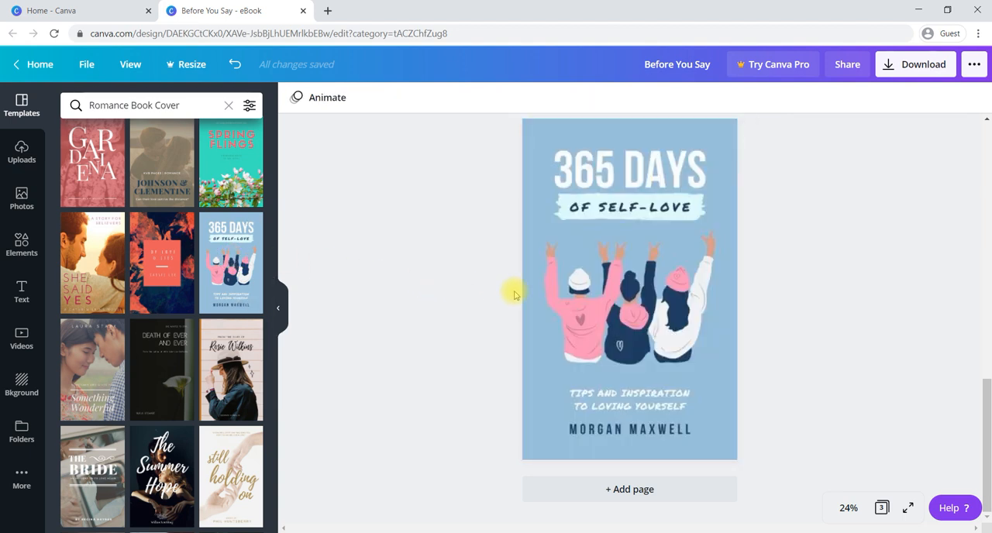
click(896, 66)
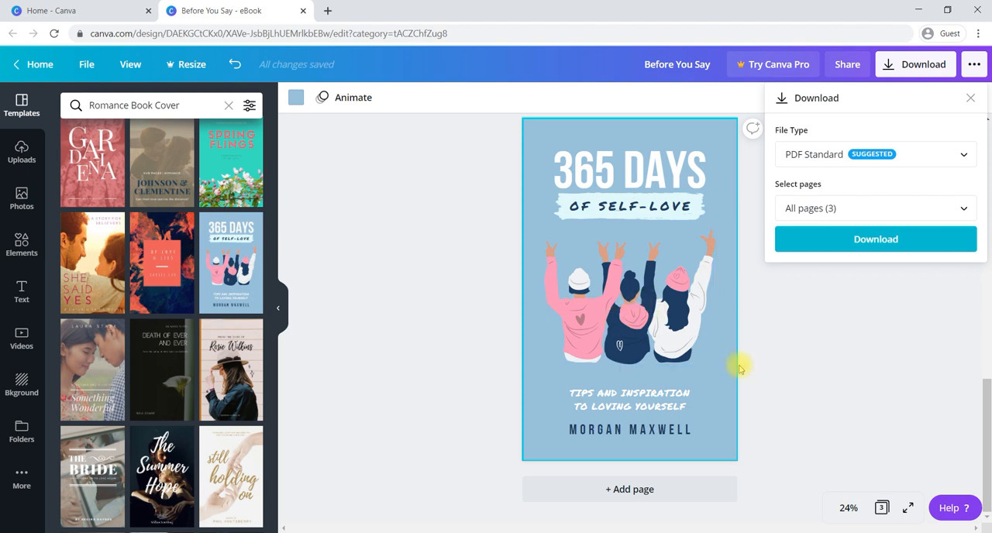
click(764, 364)
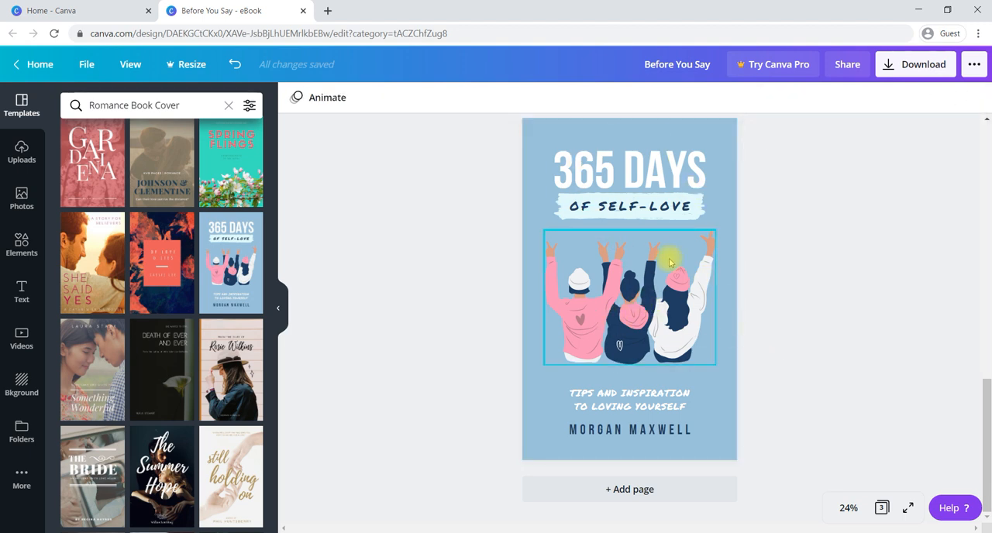
Inspect the title, subtitle, tagline and author name text of the "365 Days of Self-Love" cover.
click(637, 177)
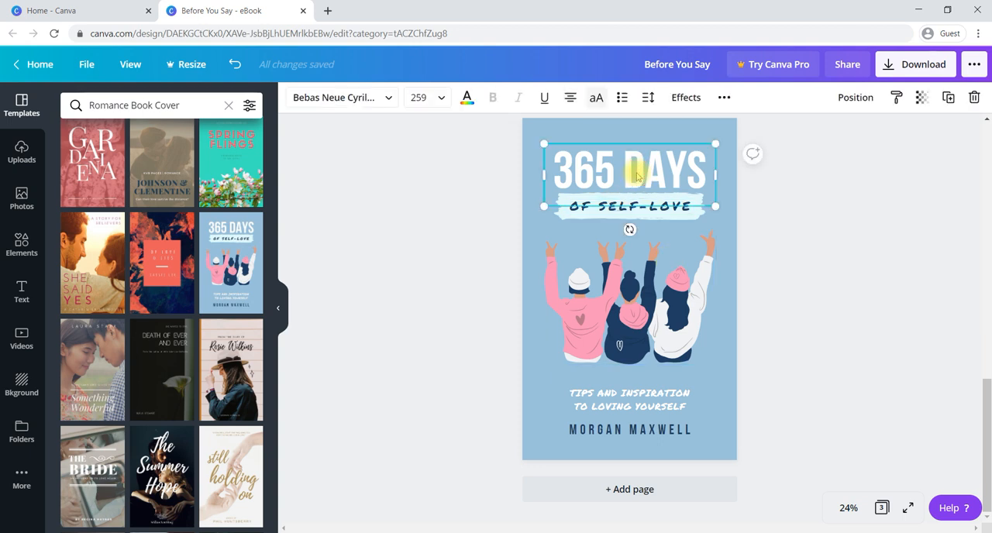
click(637, 206)
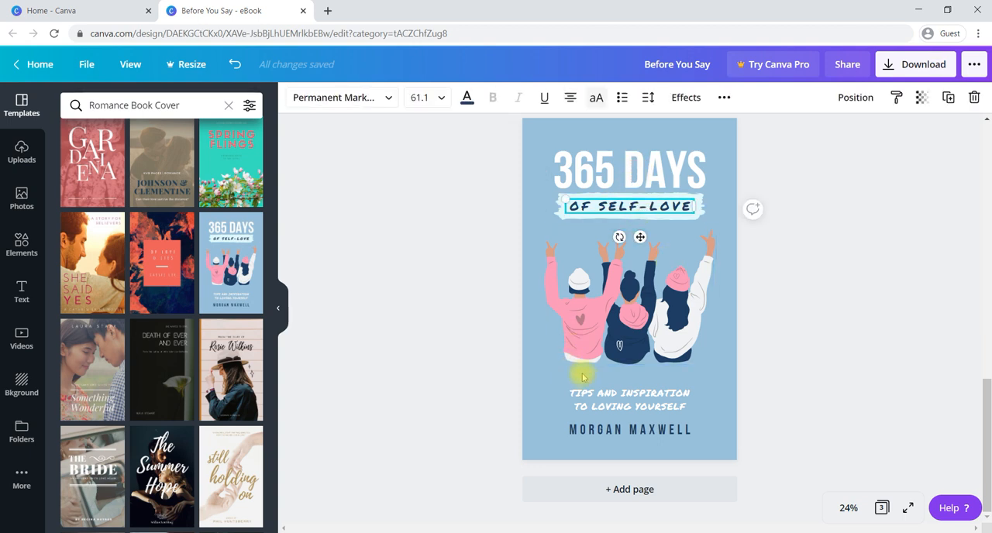
click(600, 433)
click(628, 412)
click(759, 361)
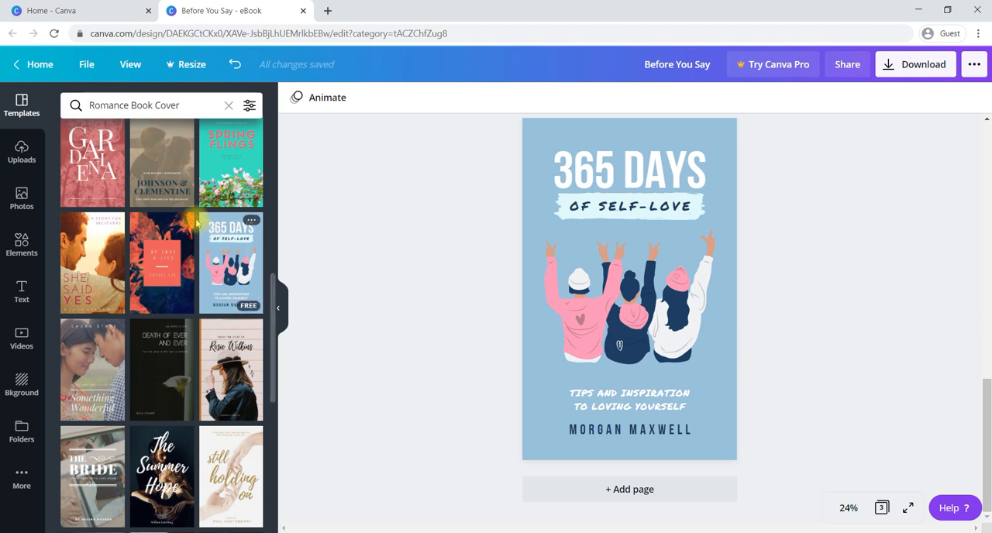
Clear the romance template search and browse the book cover template categories.
click(228, 105)
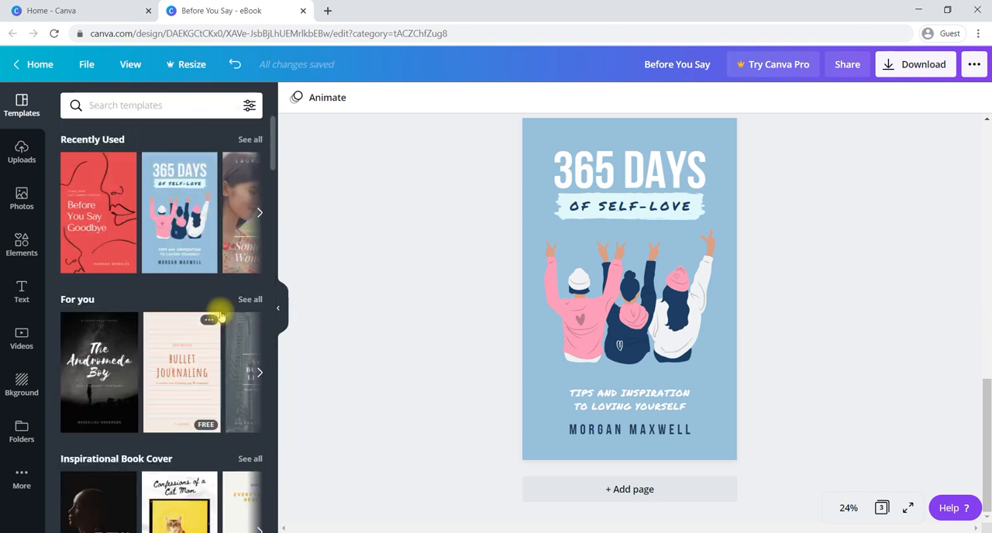
scroll(220, 317, down, 8)
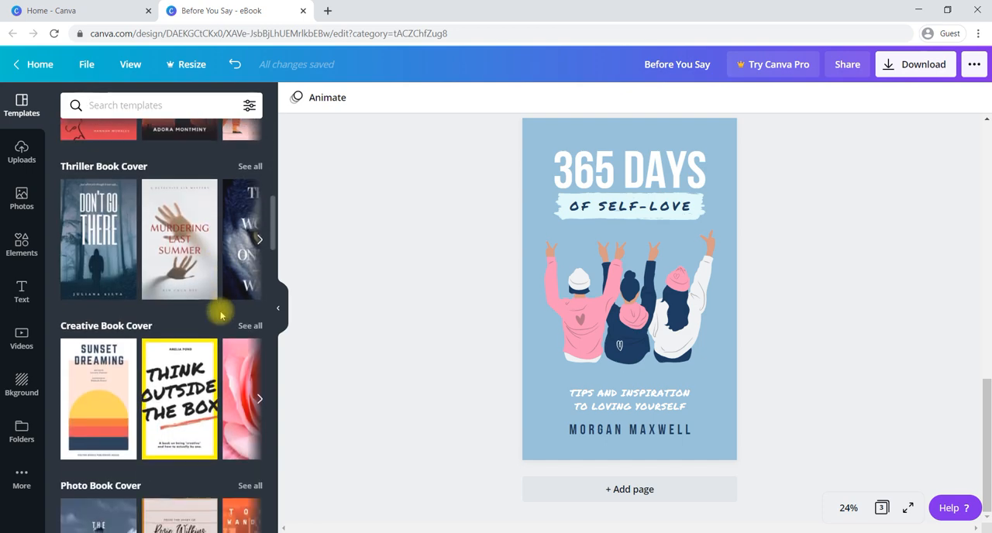
scroll(221, 316, down, 7)
scroll(221, 316, down, 6)
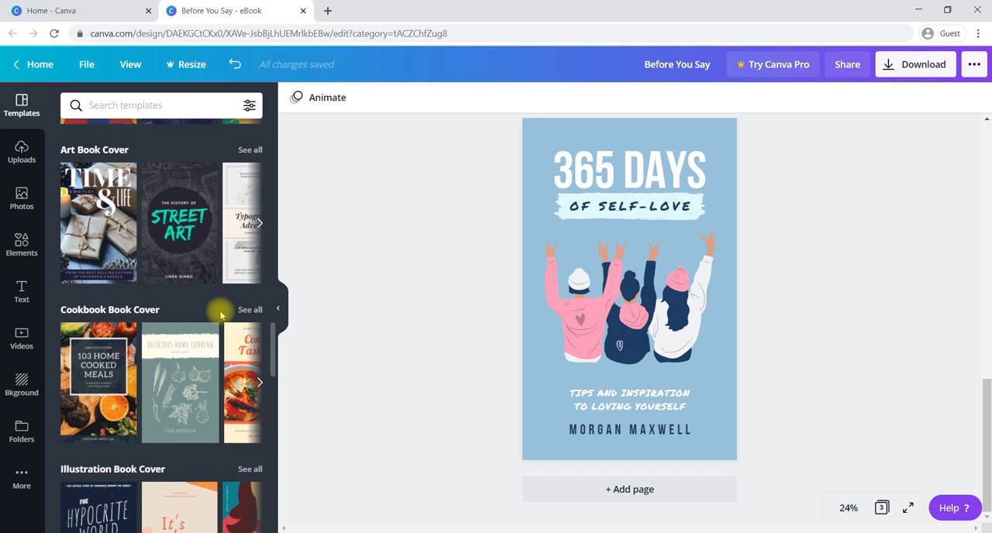
scroll(221, 316, down, 3)
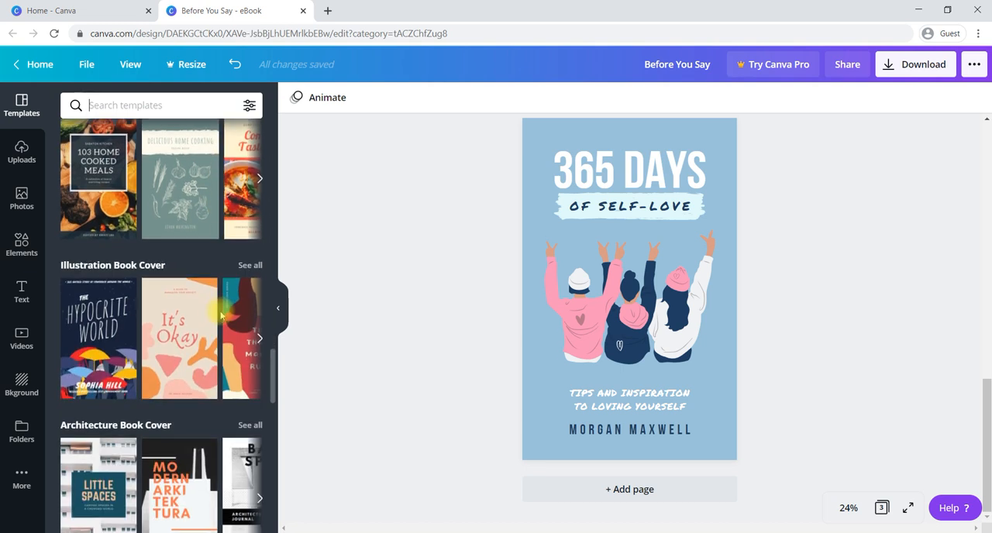
Delete the illustration of three people on page 3 and add the trending photo of the child lying on a bed in its place.
click(619, 299)
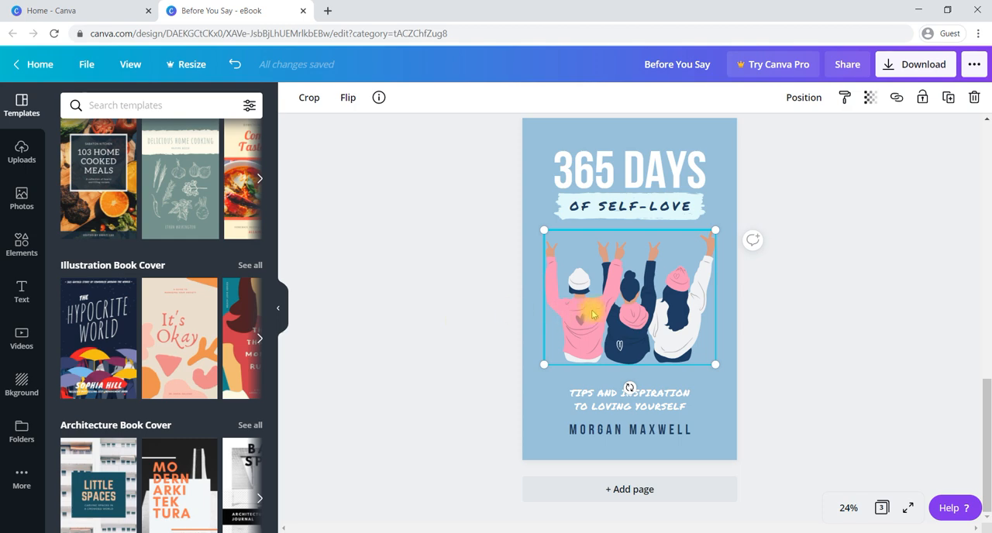
key(Delete)
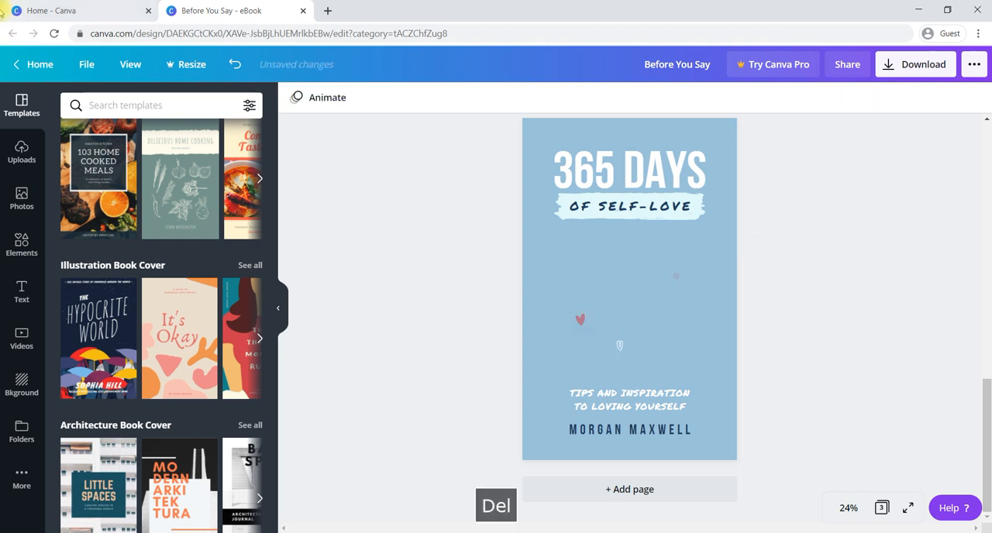
click(21, 199)
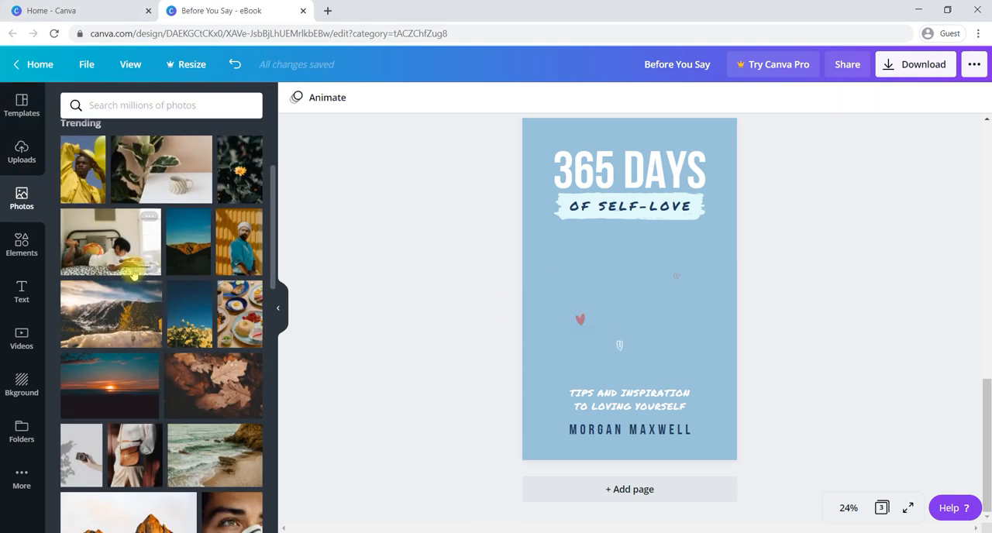
click(101, 245)
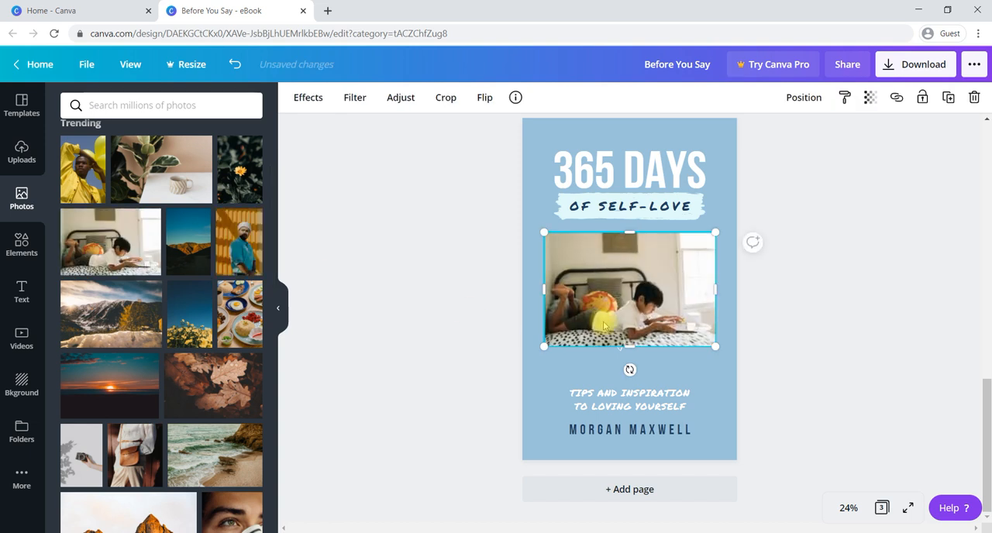
Add a square shape to the "365 Days of Self-Love" cover and enlarge it until it covers the whole page.
click(468, 358)
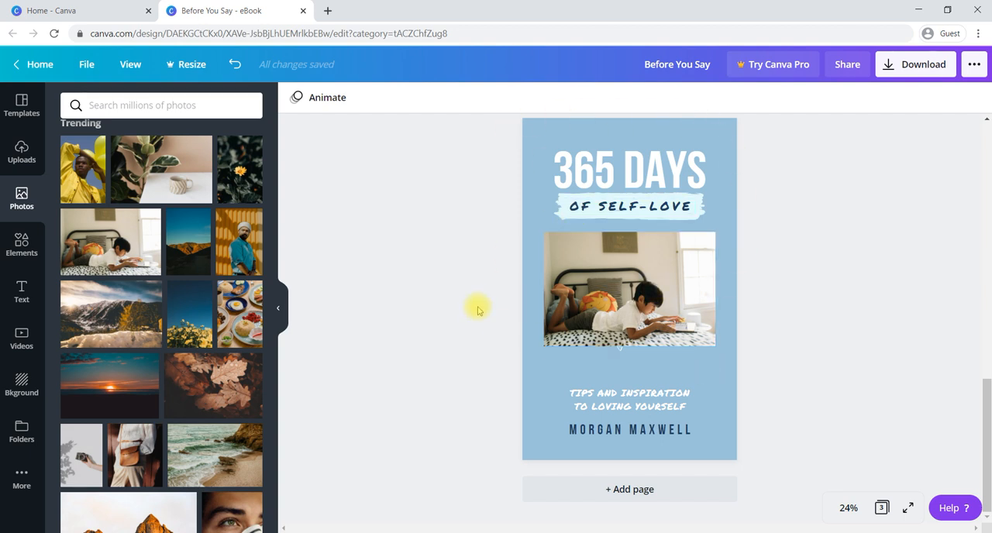
click(21, 245)
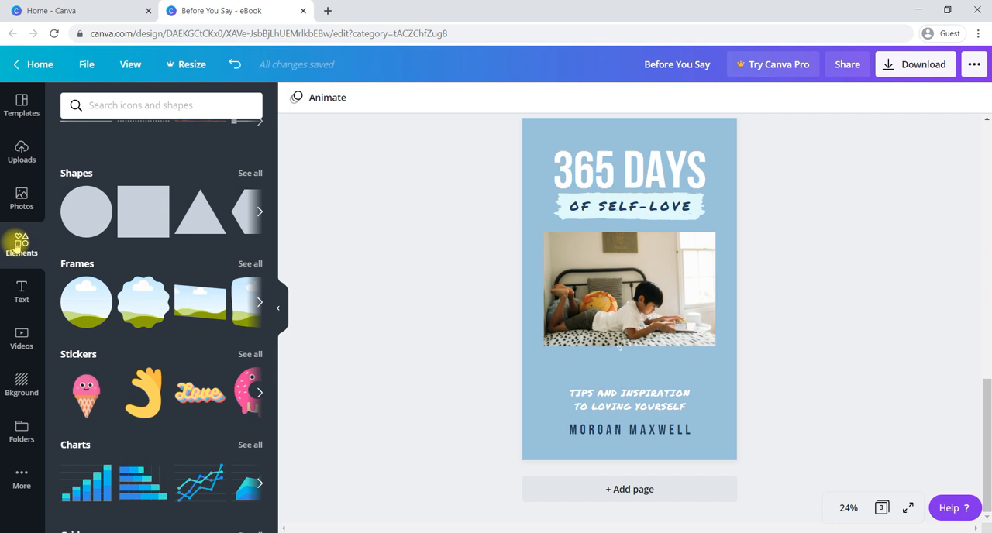
click(143, 217)
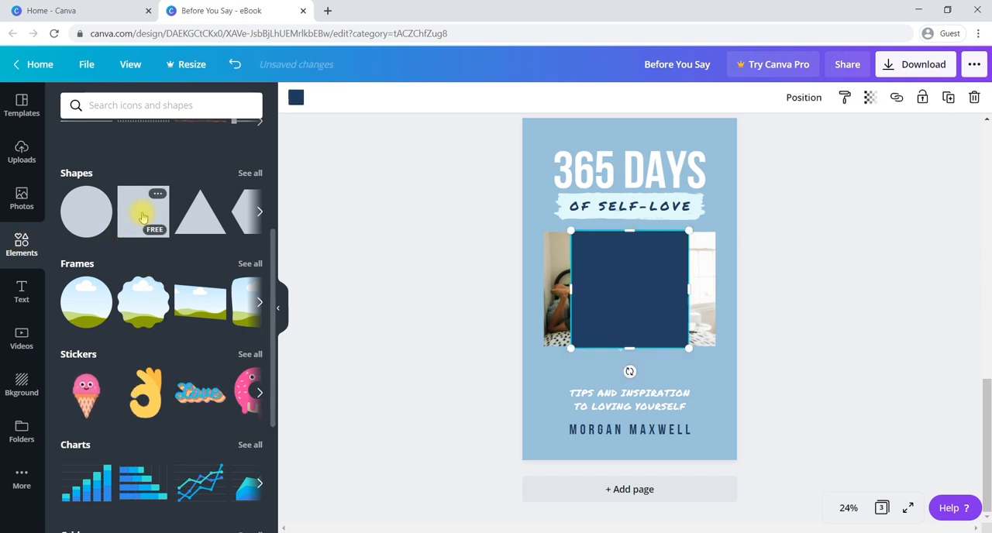
drag(648, 288, 583, 173)
drag(622, 231, 736, 500)
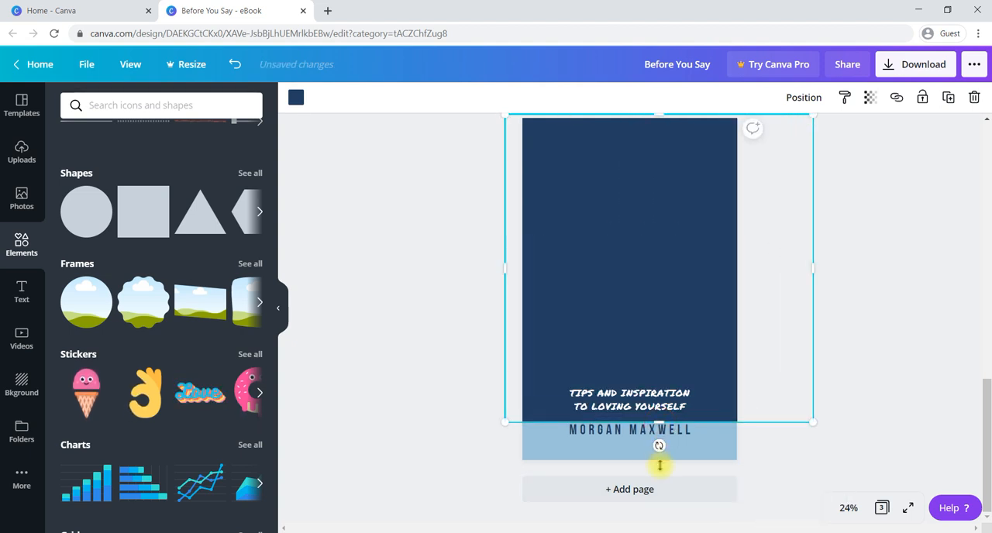
drag(658, 461, 659, 471)
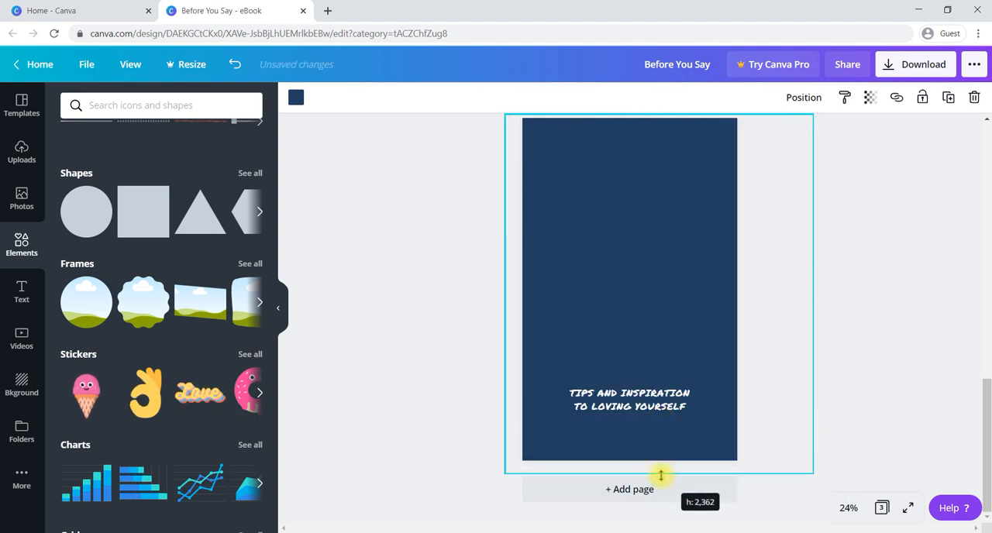
right_click(751, 282)
click(664, 244)
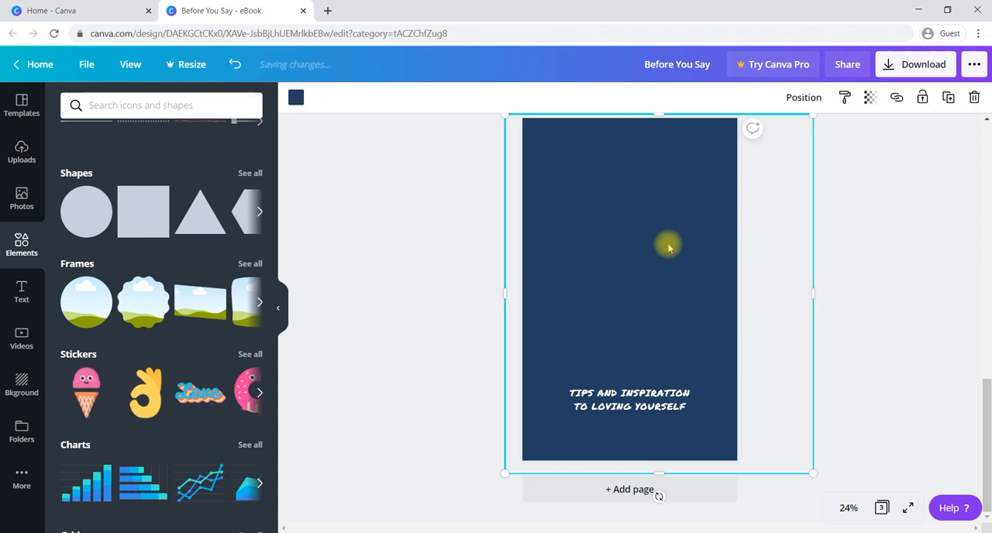
Set the covering square's transparency to 57 and change its colour to the red from the document colours.
click(869, 96)
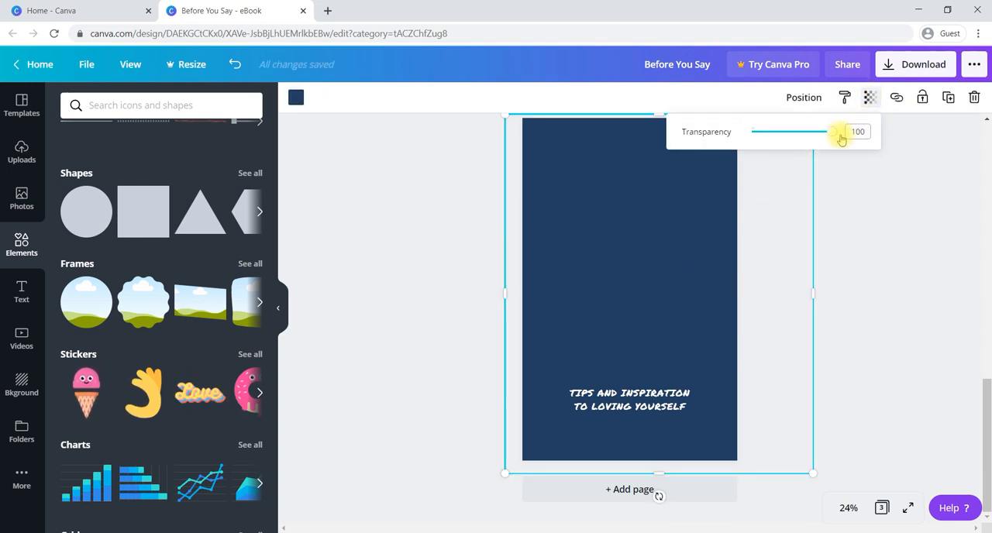
drag(834, 136, 797, 136)
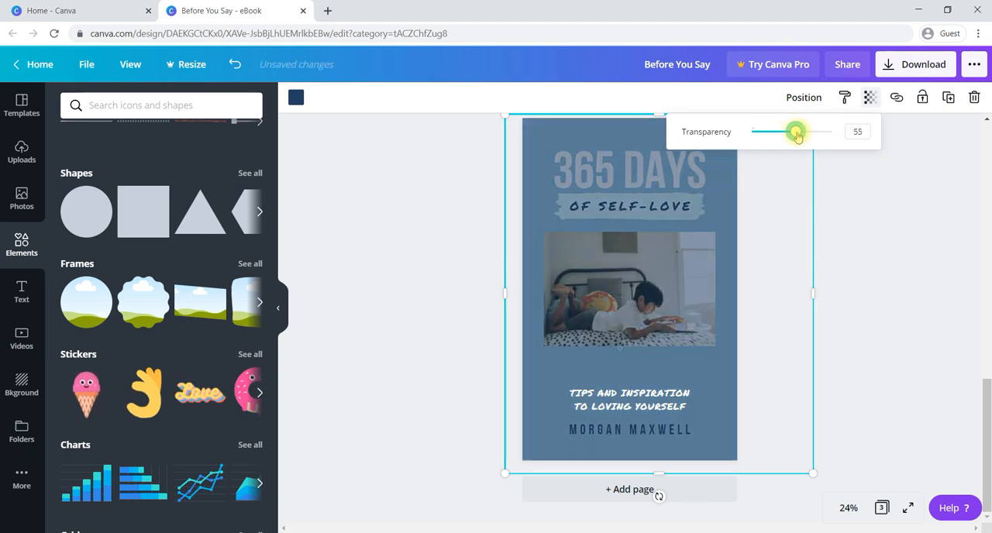
click(295, 98)
click(205, 238)
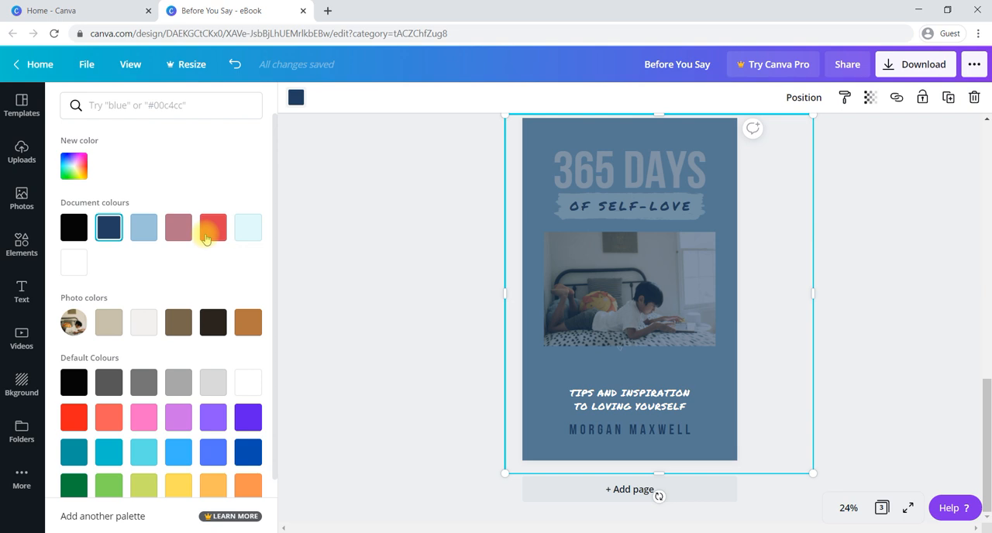
click(471, 262)
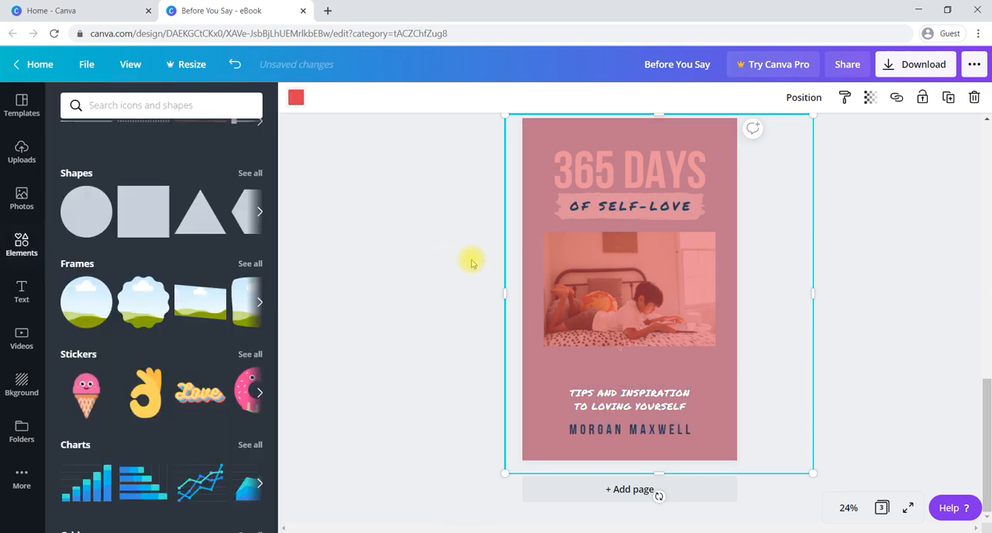
click(489, 277)
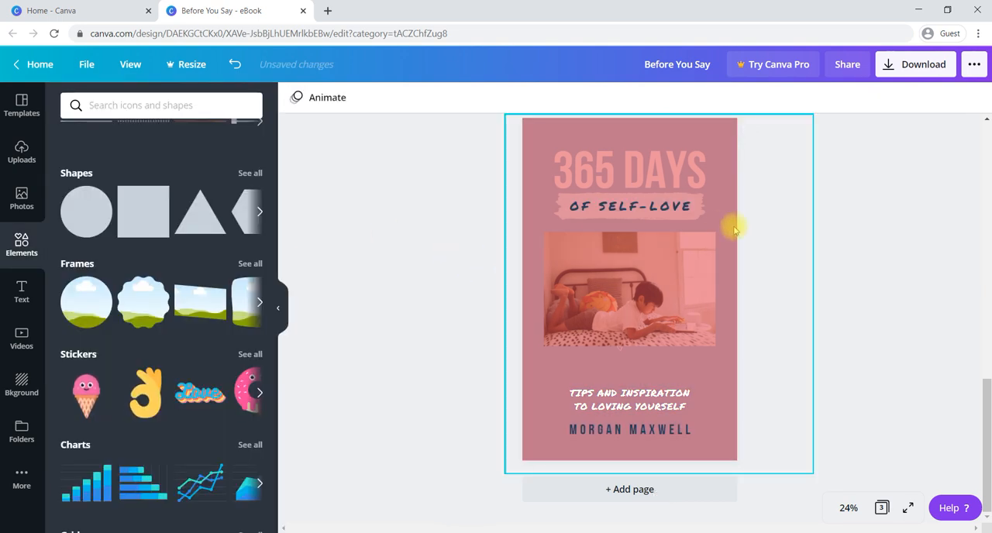
Reduce the red overlay square's transparency value to 27 and deselect it.
click(711, 186)
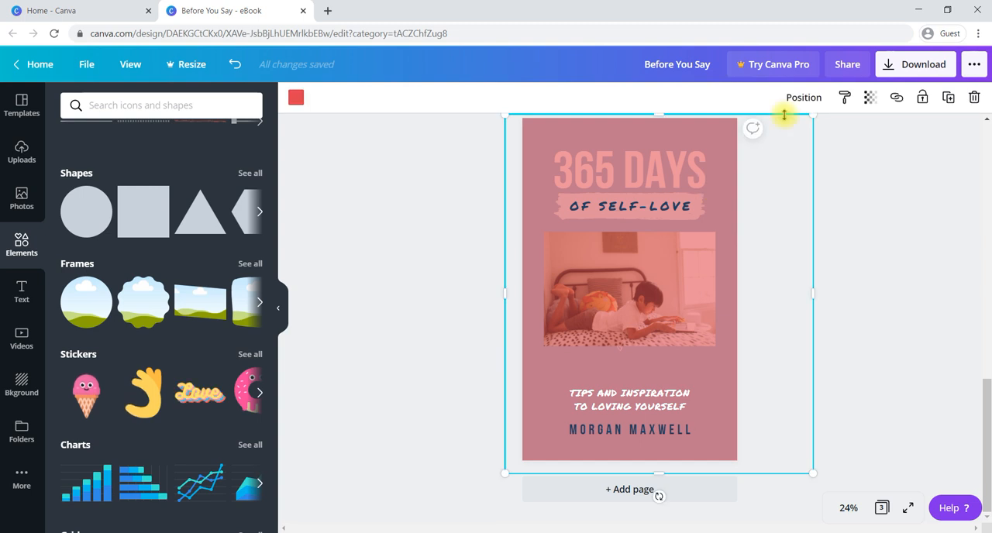
click(869, 100)
drag(857, 131, 770, 139)
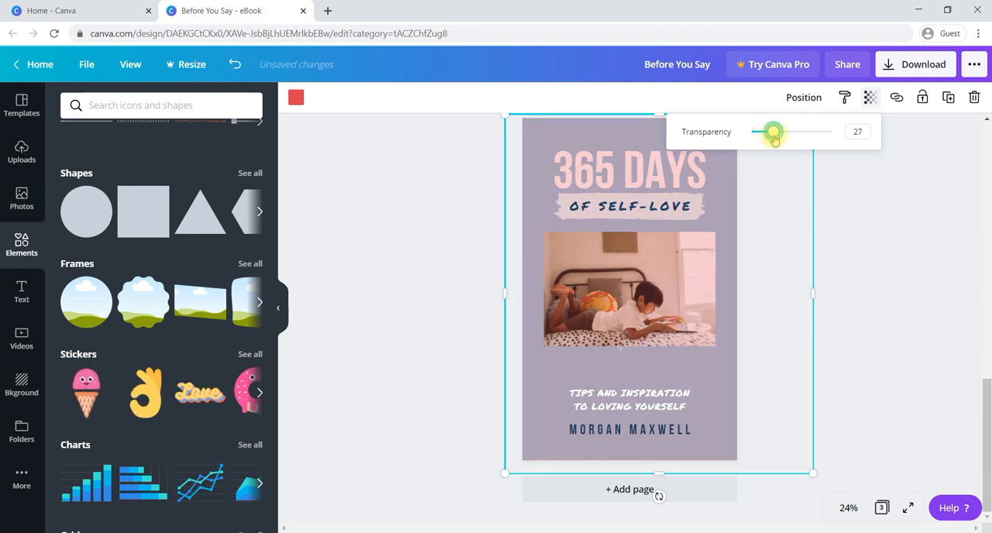
click(849, 246)
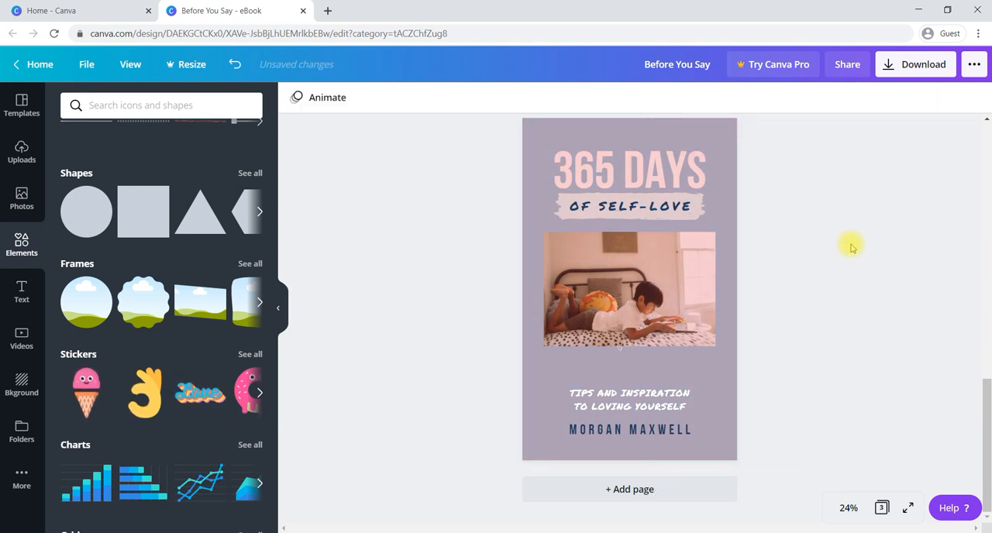